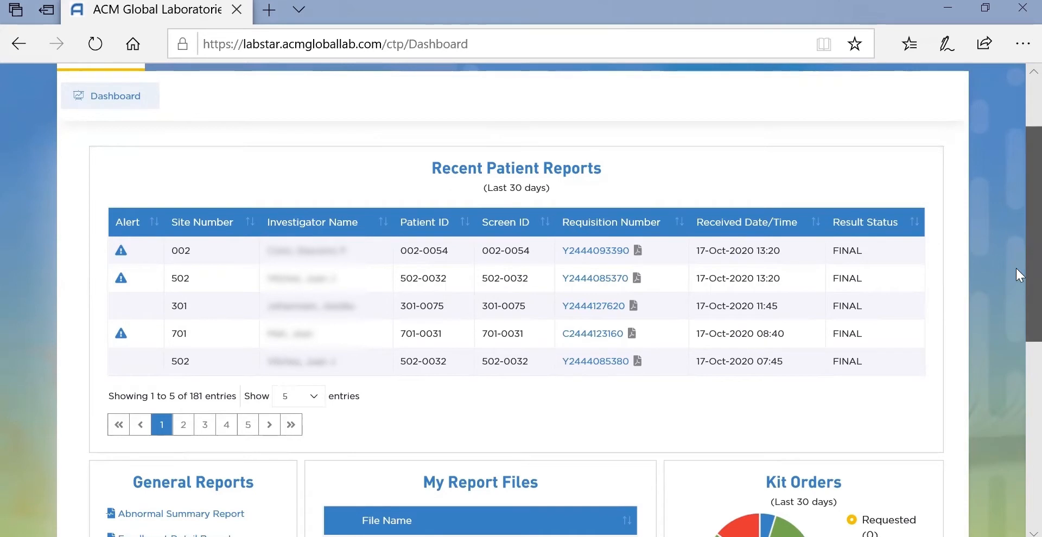
{"action": "scroll", "coordinate": [1016, 268], "scroll_direction": "down", "scroll_amount": 1}
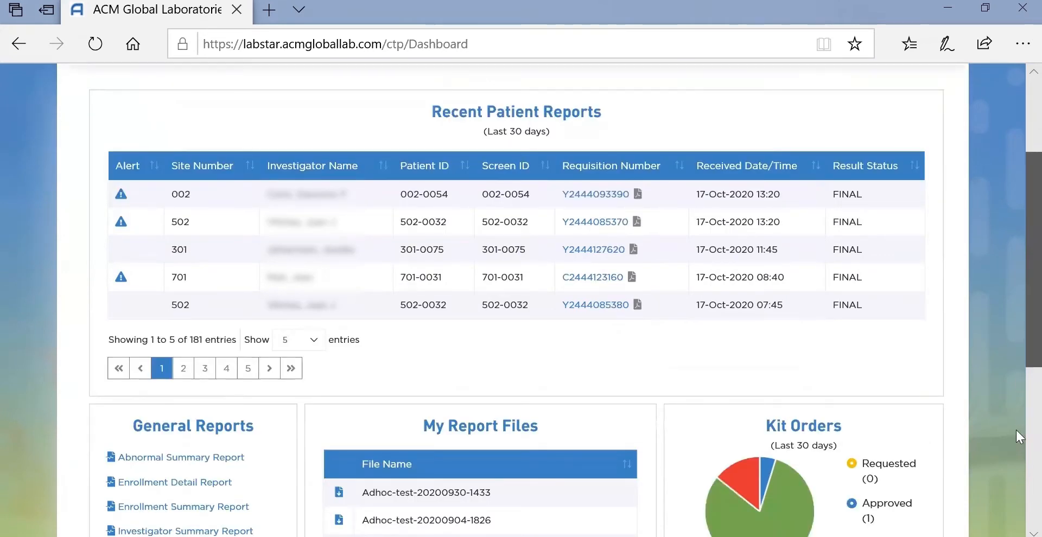
{"action": "scroll", "coordinate": [1016, 430], "scroll_direction": "down", "scroll_amount": 3}
{"action": "scroll", "coordinate": [1016, 480], "scroll_direction": "down", "scroll_amount": 2}
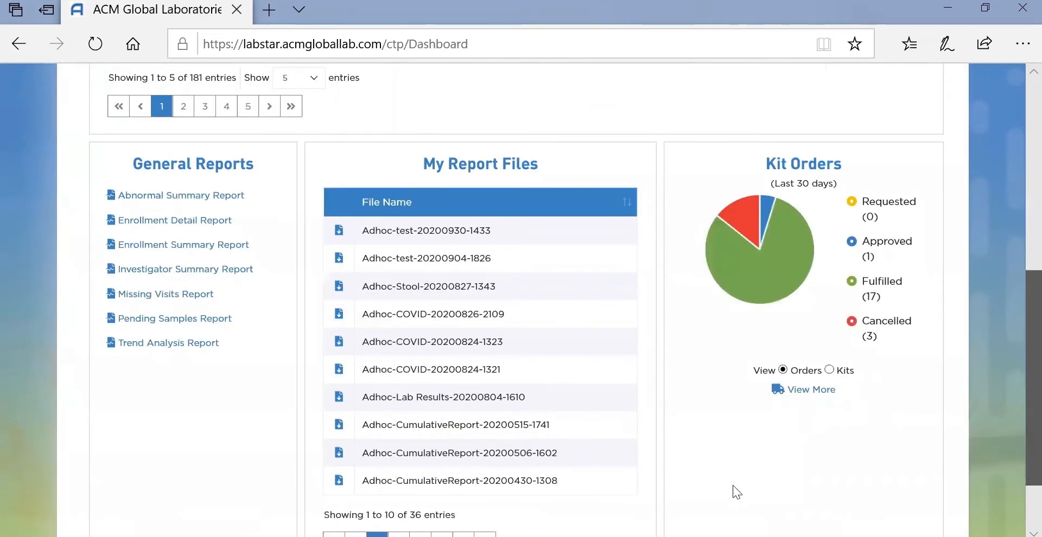
{"action": "scroll", "coordinate": [512, 298], "scroll_direction": "down", "scroll_amount": 2}
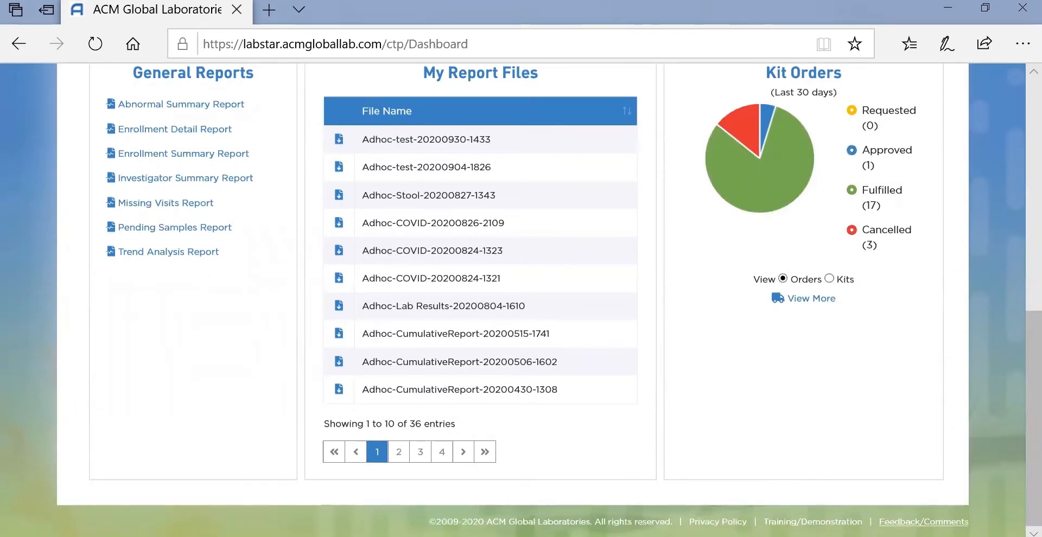
{"action": "scroll", "coordinate": [1015, 278], "scroll_direction": "up", "scroll_amount": 1}
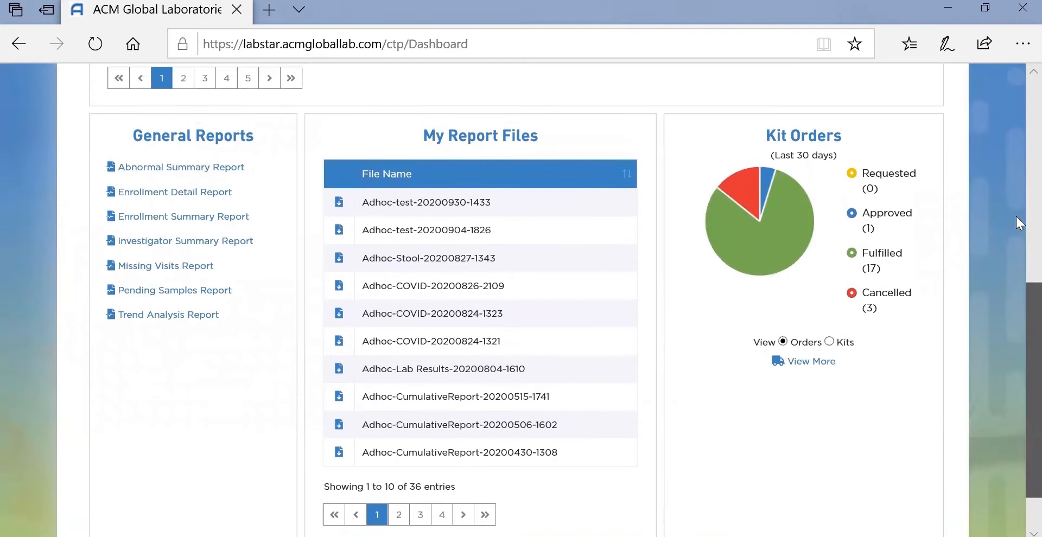
{"action": "scroll", "coordinate": [1016, 150], "scroll_direction": "up", "scroll_amount": 7}
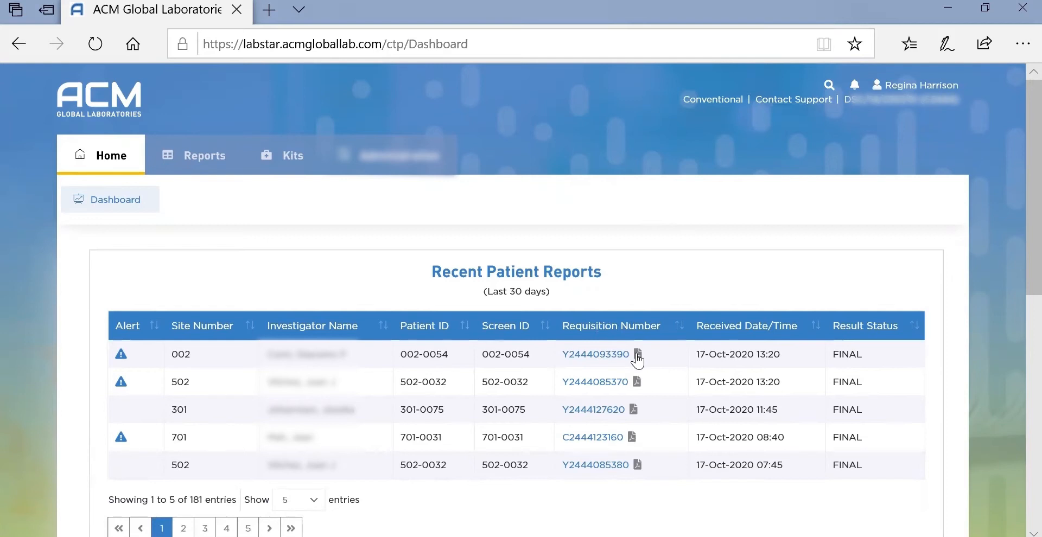
{"action": "left_click", "coordinate": [585, 358]}
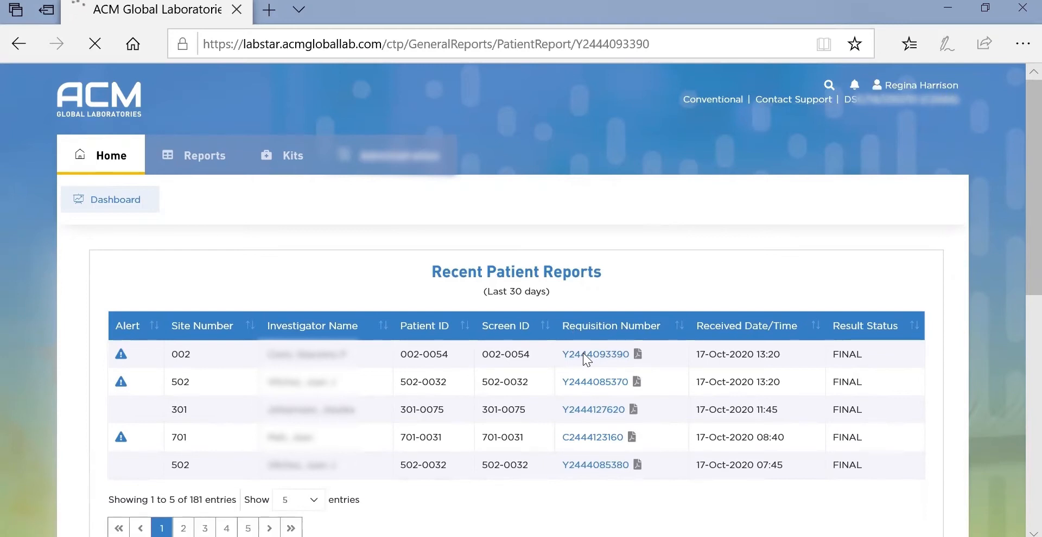
{"action": "scroll", "coordinate": [1015, 144], "scroll_direction": "down", "scroll_amount": 2}
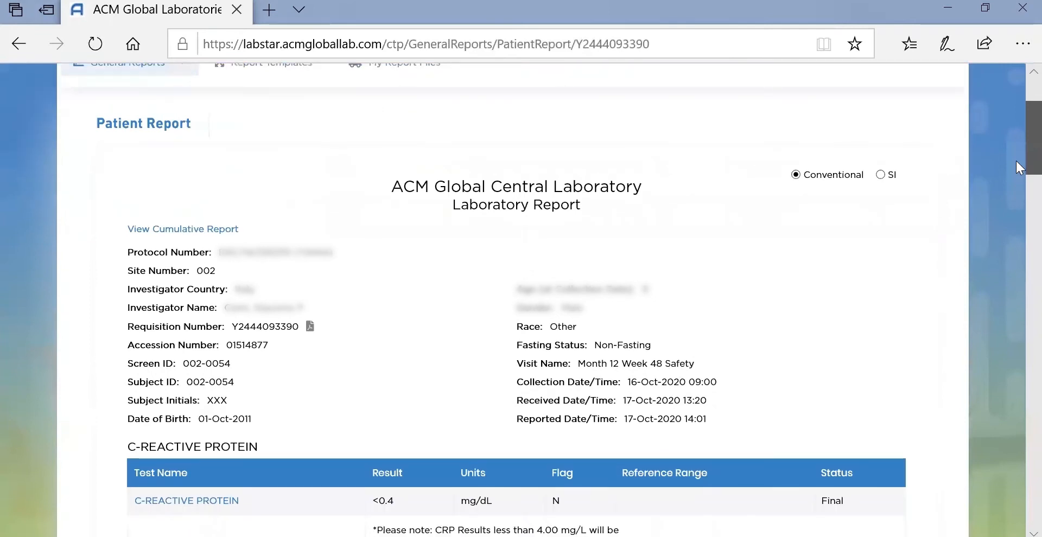
{"action": "scroll", "coordinate": [1016, 161], "scroll_direction": "up", "scroll_amount": 1}
{"action": "scroll", "coordinate": [539, 220], "scroll_direction": "up", "scroll_amount": 1}
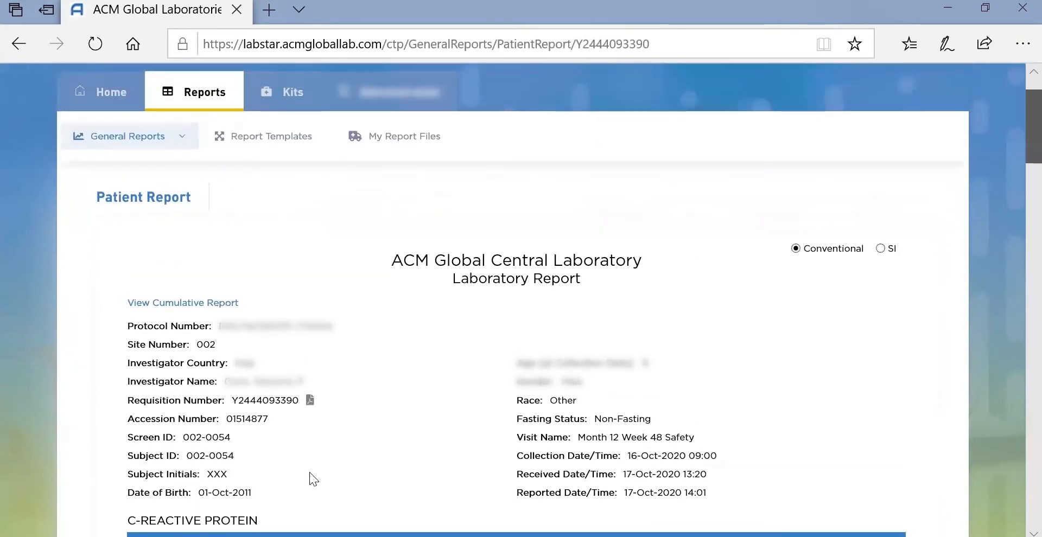
{"action": "scroll", "coordinate": [313, 464], "scroll_direction": "up", "scroll_amount": 1}
{"action": "left_click", "coordinate": [309, 455]}
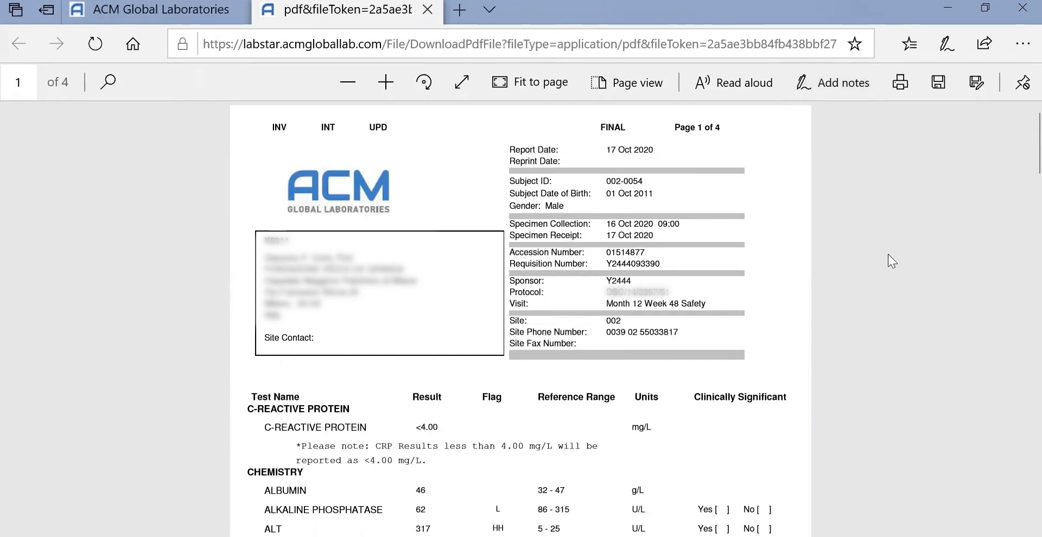
Leave the PDF tab for the Patient Report, then return to the Home dashboard.
{"action": "left_click", "coordinate": [152, 9]}
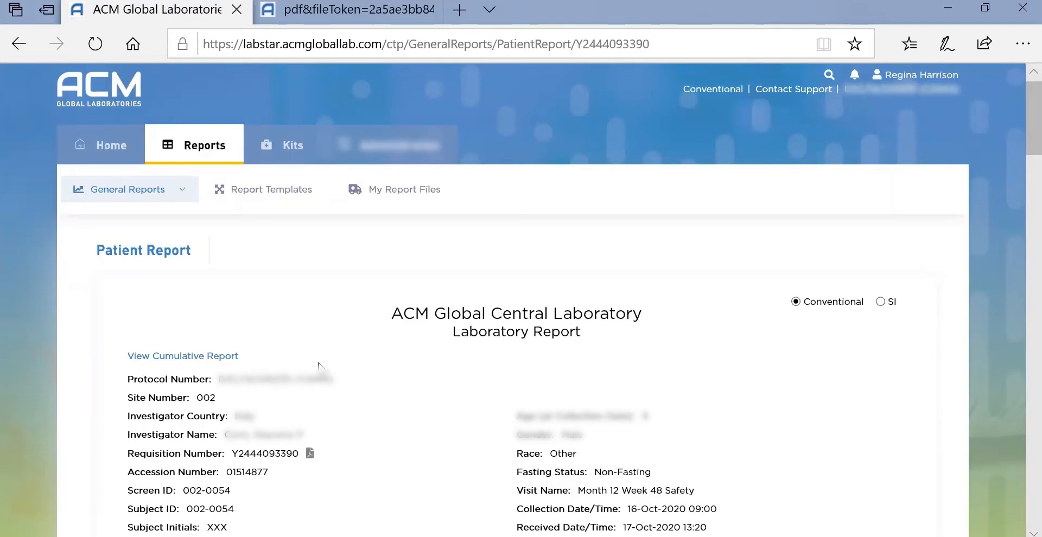
{"action": "left_click", "coordinate": [103, 142]}
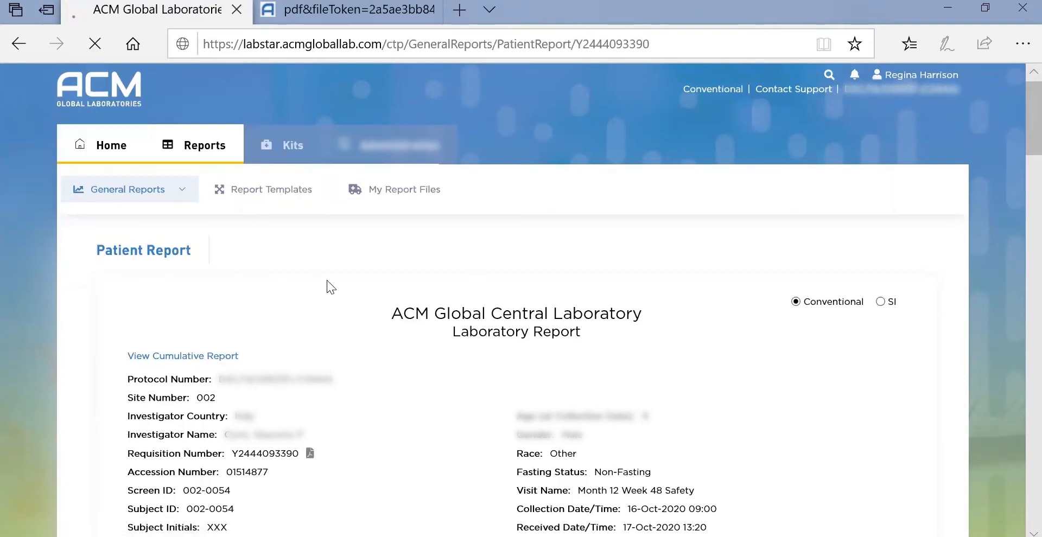
Set the Recent Patient Reports table to show 25 entries per page.
{"action": "left_click_drag", "start_coordinate": [1030, 275], "coordinate": [1016, 278]}
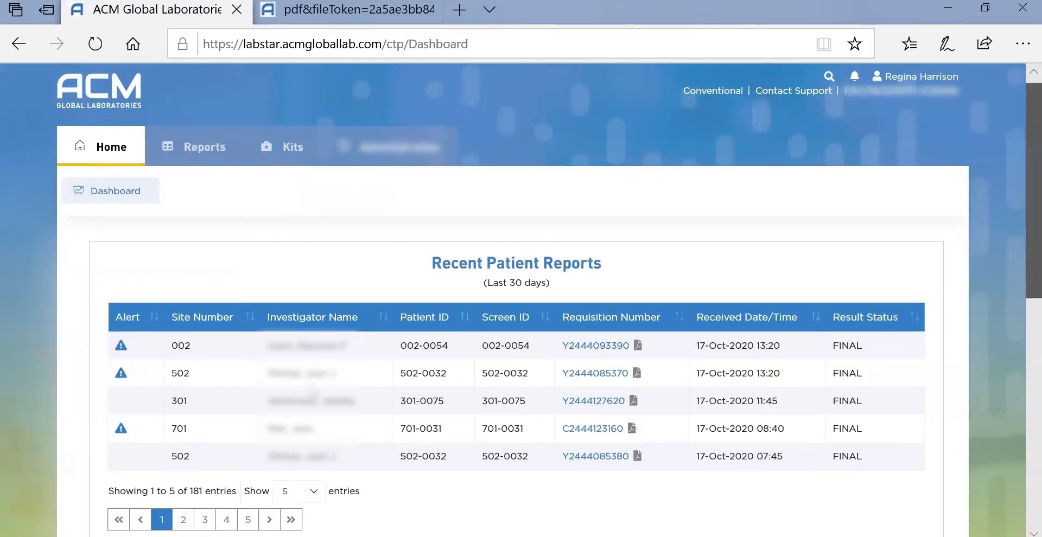
{"action": "scroll", "coordinate": [322, 423], "scroll_direction": "down", "scroll_amount": 1}
{"action": "scroll", "coordinate": [335, 434], "scroll_direction": "down", "scroll_amount": 1}
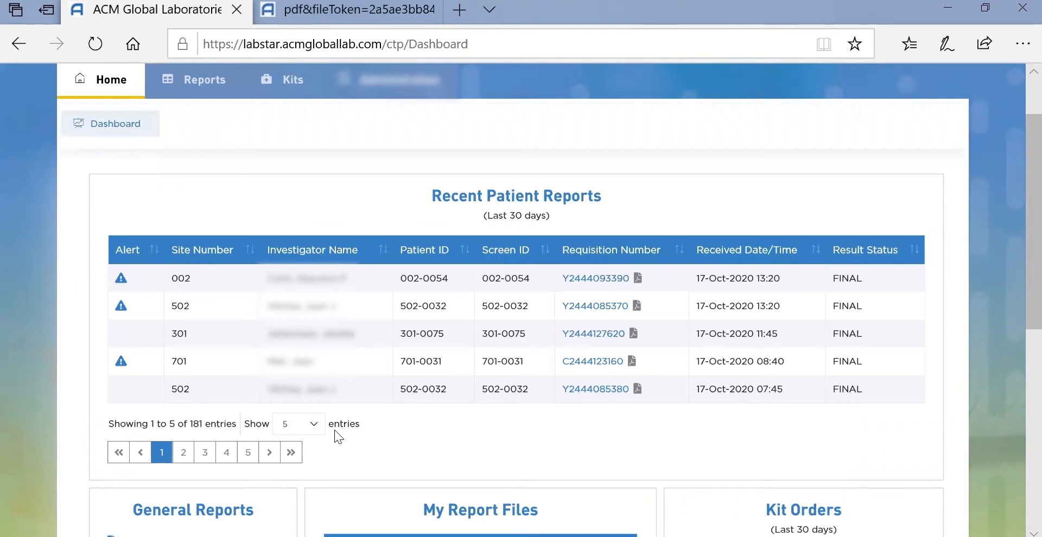
{"action": "left_click", "coordinate": [313, 425]}
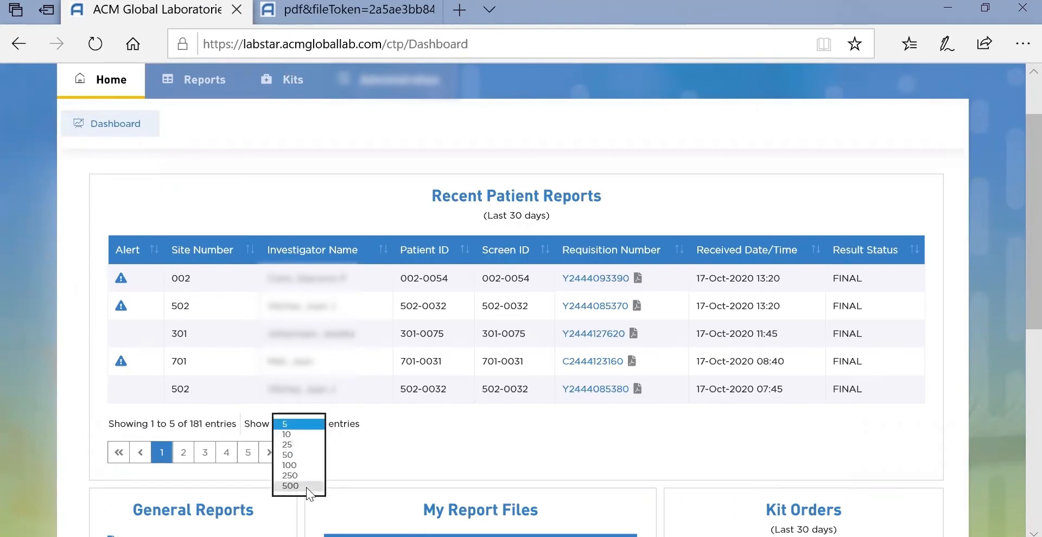
{"action": "left_click", "coordinate": [298, 447]}
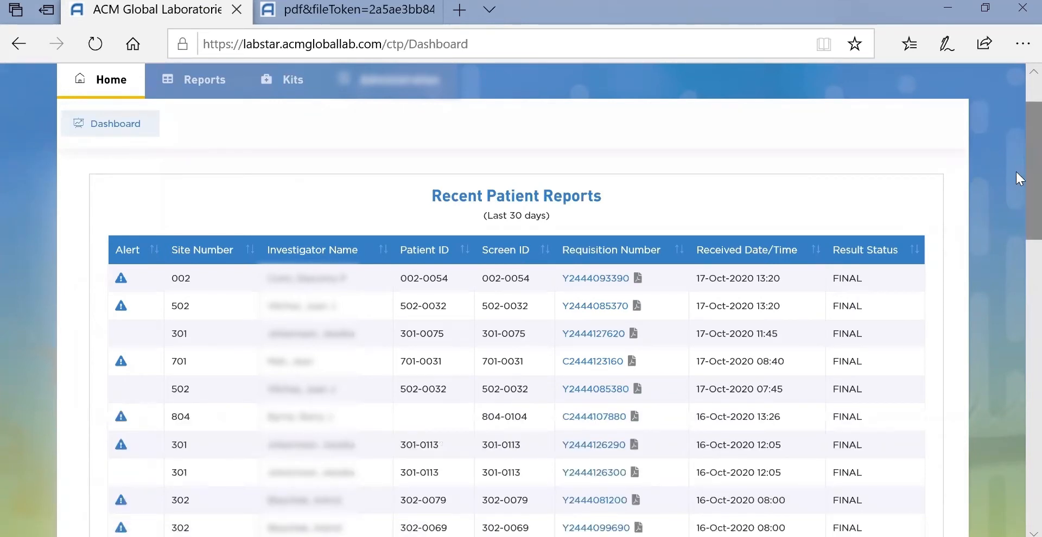
Scroll through the 25 listed patient reports down the dashboard.
{"action": "scroll", "coordinate": [1018, 179], "scroll_direction": "down", "scroll_amount": 1}
{"action": "scroll", "coordinate": [540, 300], "scroll_direction": "down", "scroll_amount": 2}
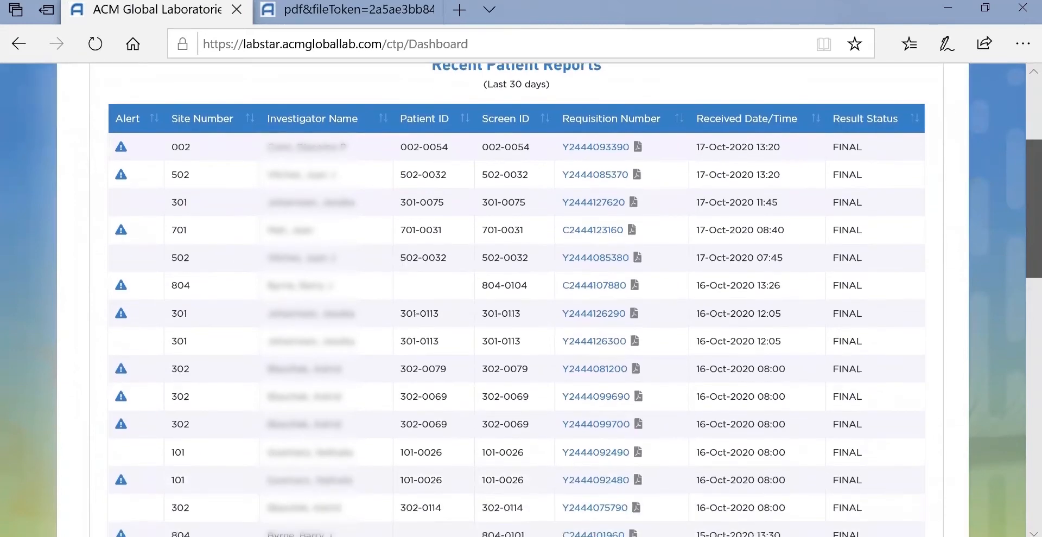
{"action": "scroll", "coordinate": [517, 300], "scroll_direction": "down", "scroll_amount": 2}
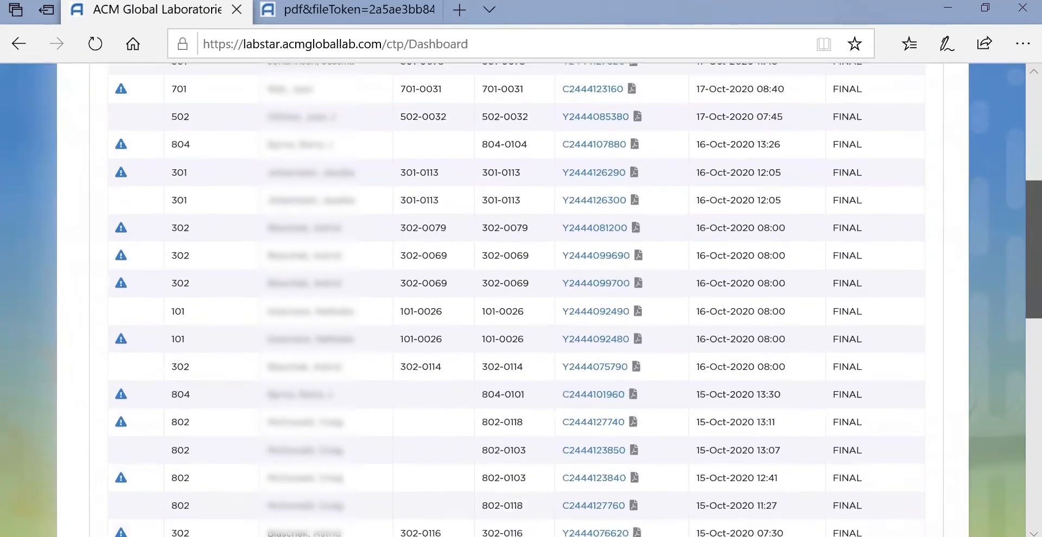
{"action": "scroll", "coordinate": [1016, 354], "scroll_direction": "down", "scroll_amount": 2}
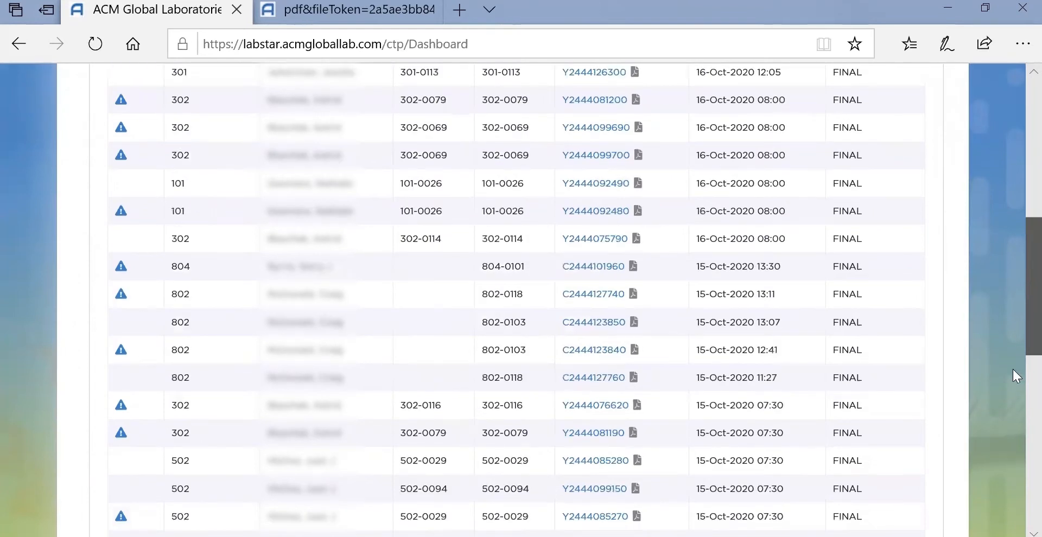
{"action": "scroll", "coordinate": [1011, 385], "scroll_direction": "down", "scroll_amount": 2}
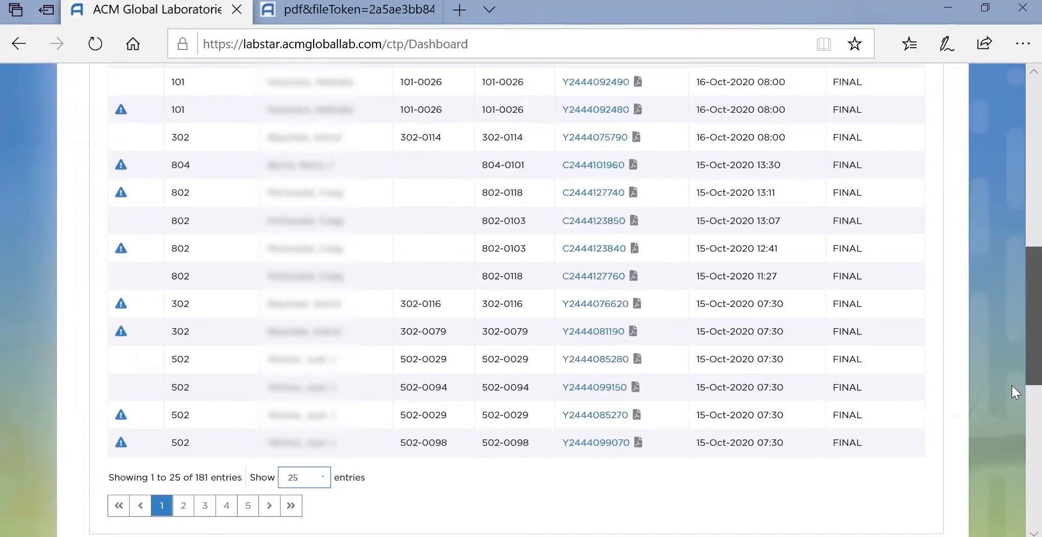
{"action": "scroll", "coordinate": [1011, 396], "scroll_direction": "down", "scroll_amount": 1}
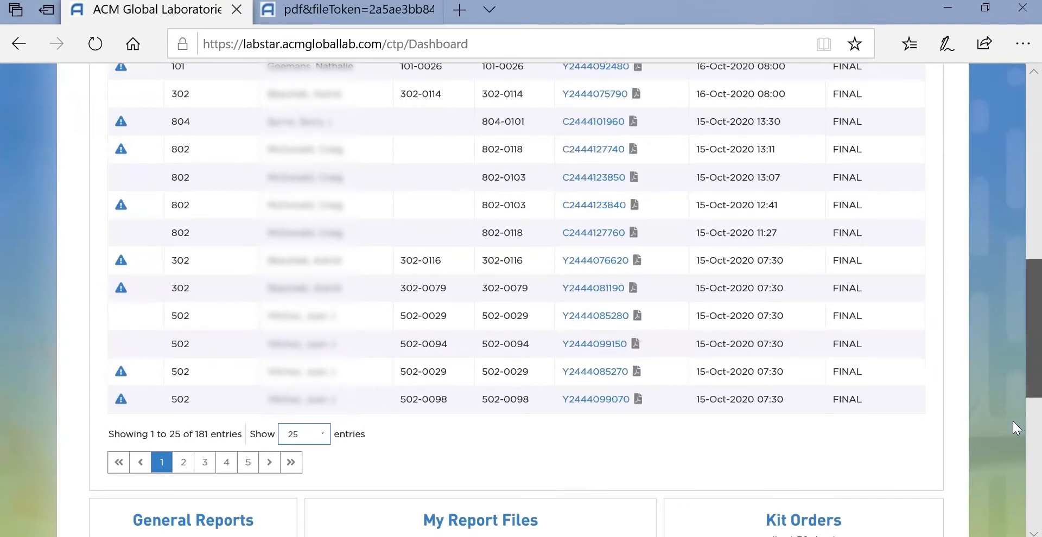
{"action": "scroll", "coordinate": [1003, 420], "scroll_direction": "down", "scroll_amount": 3}
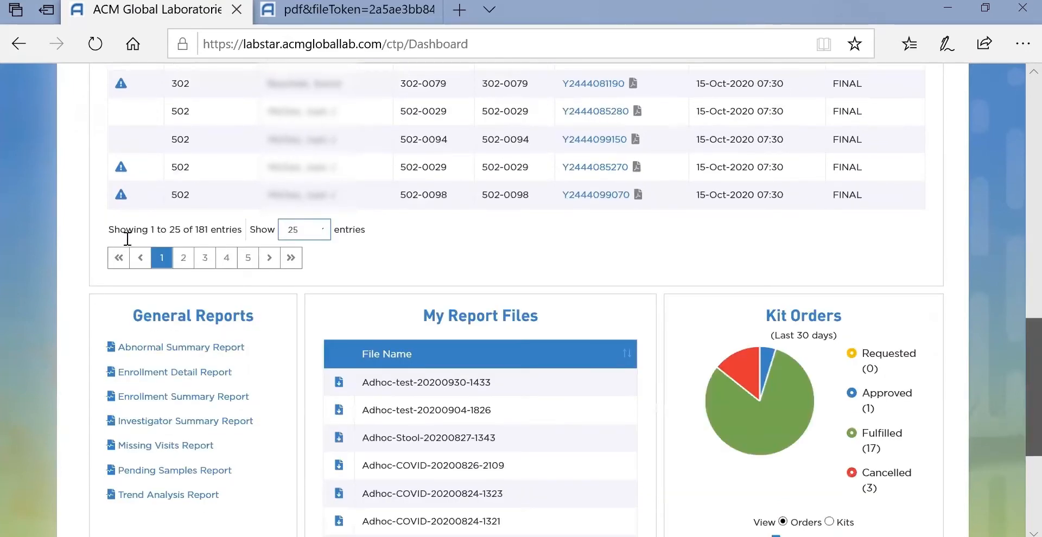
{"action": "scroll", "coordinate": [173, 271], "scroll_direction": "down", "scroll_amount": 2}
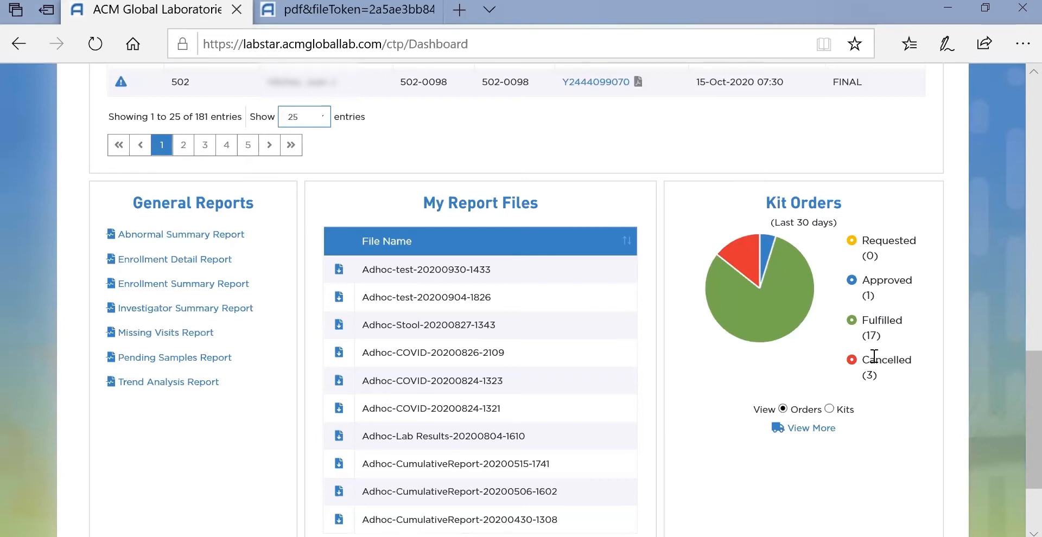
{"action": "left_click", "coordinate": [829, 408]}
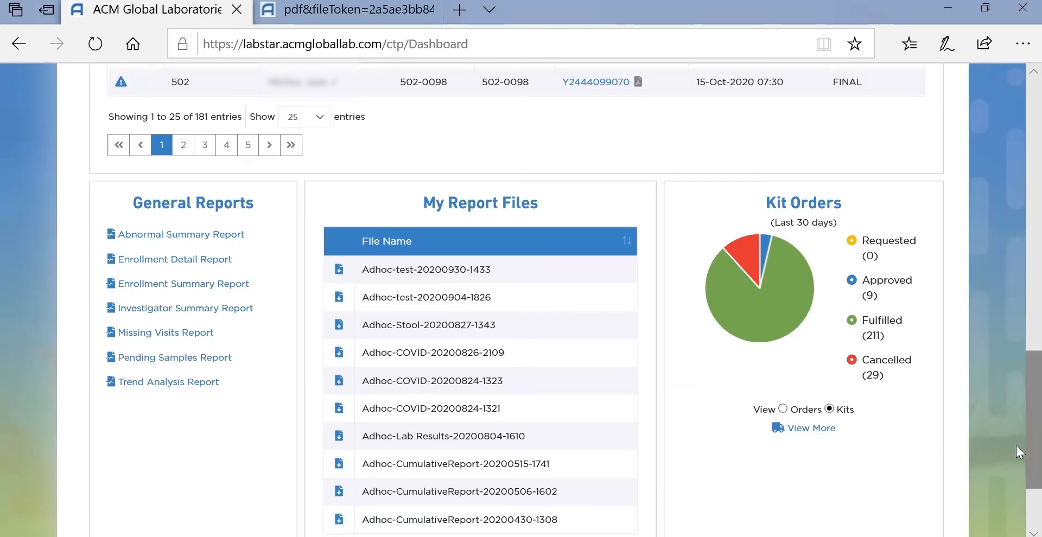
Scroll back up to the top of the dashboard to the Recent Patient Reports table.
{"action": "left_click_drag", "start_coordinate": [1016, 445], "coordinate": [1033, 361]}
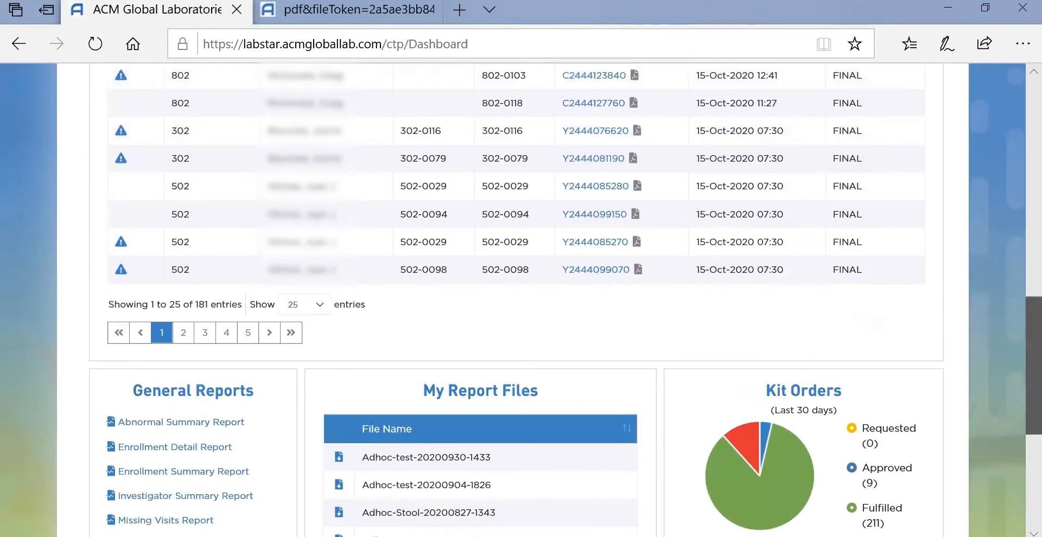
{"action": "scroll", "coordinate": [1016, 149], "scroll_direction": "up", "scroll_amount": 7}
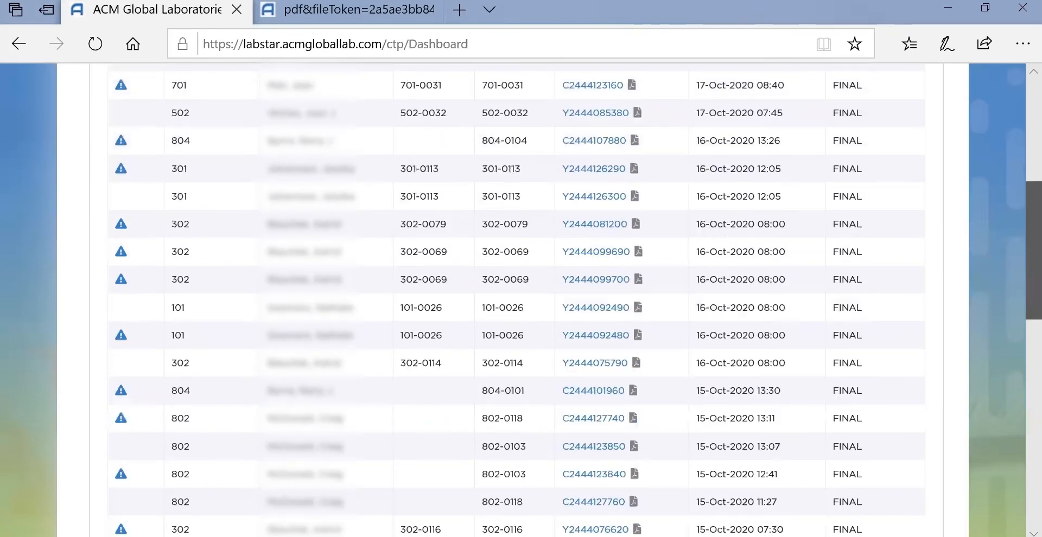
{"action": "left_click_drag", "start_coordinate": [1033, 244], "coordinate": [977, 95]}
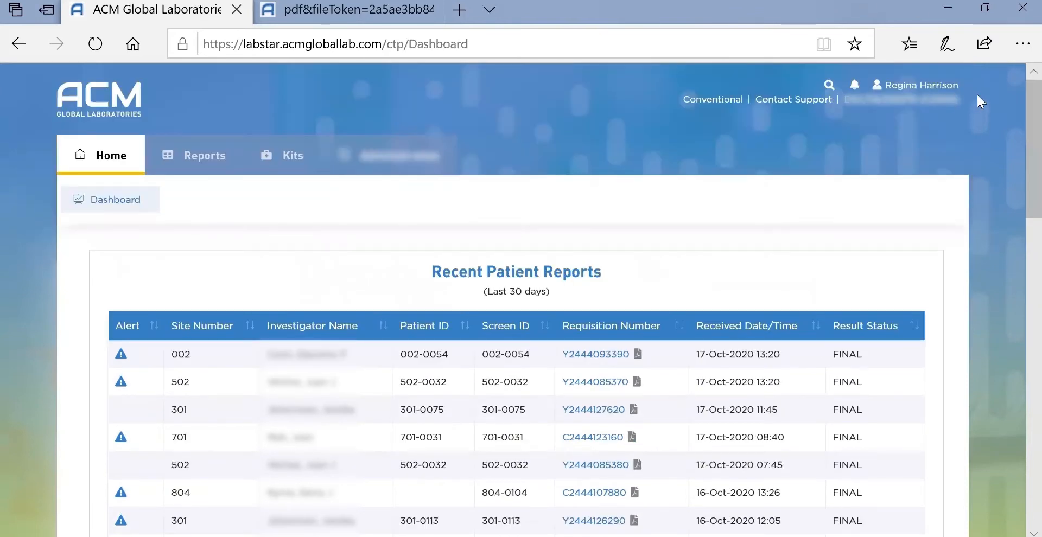
{"action": "left_click", "coordinate": [941, 85]}
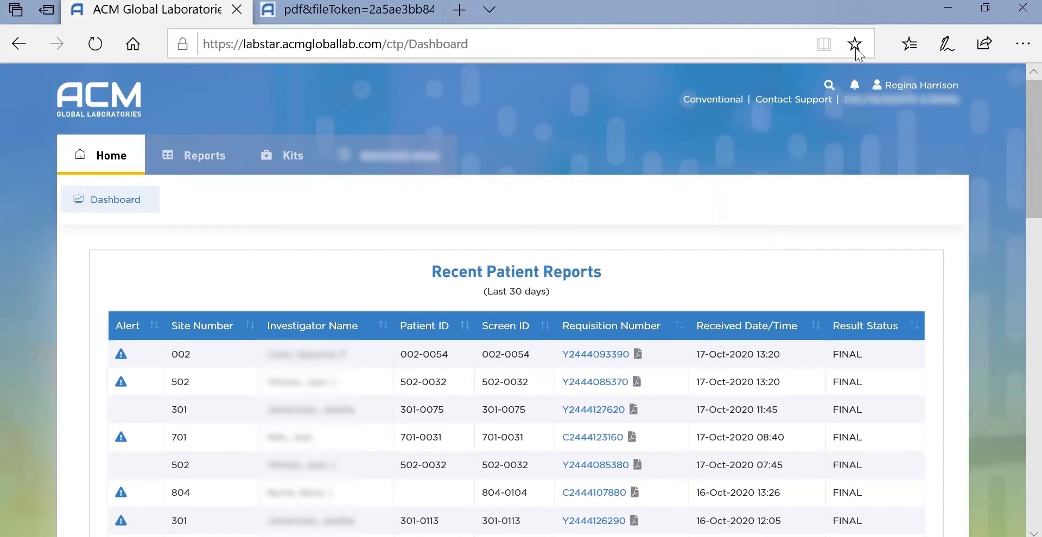
{"action": "key", "text": "Tab"}
{"action": "key", "text": "Return"}
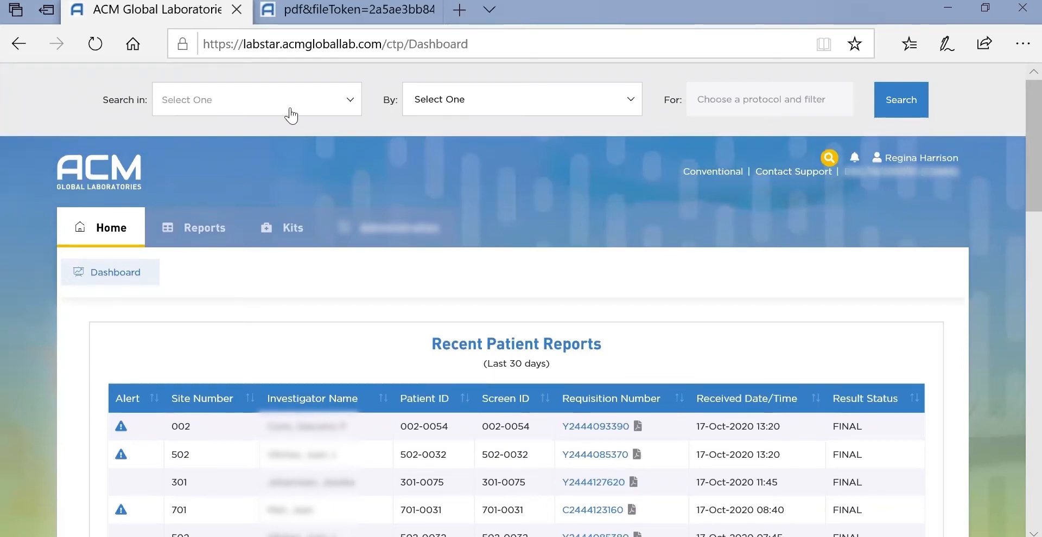
{"action": "key", "text": "alt+Down"}
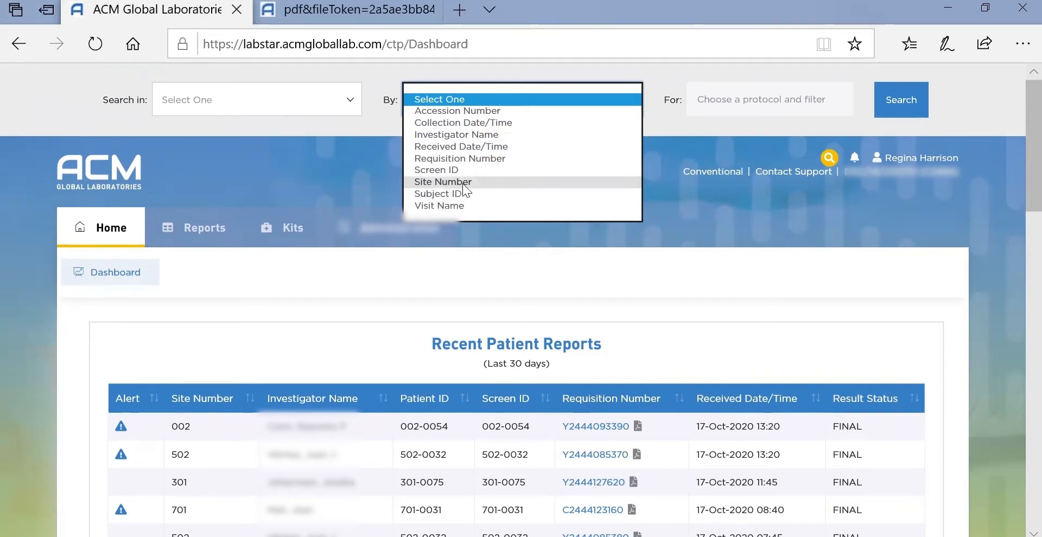
{"action": "left_click", "coordinate": [502, 157]}
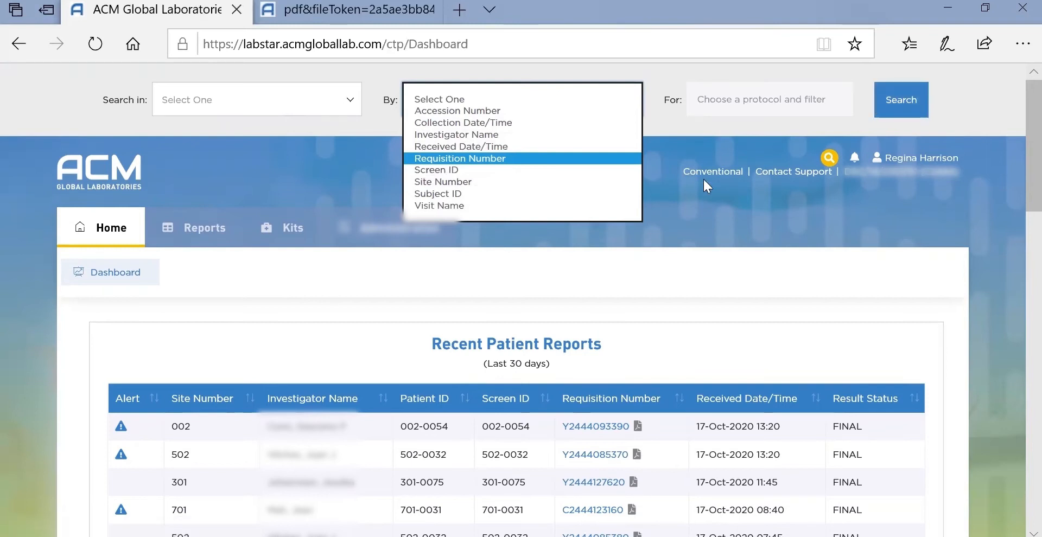
{"action": "left_click", "coordinate": [732, 199]}
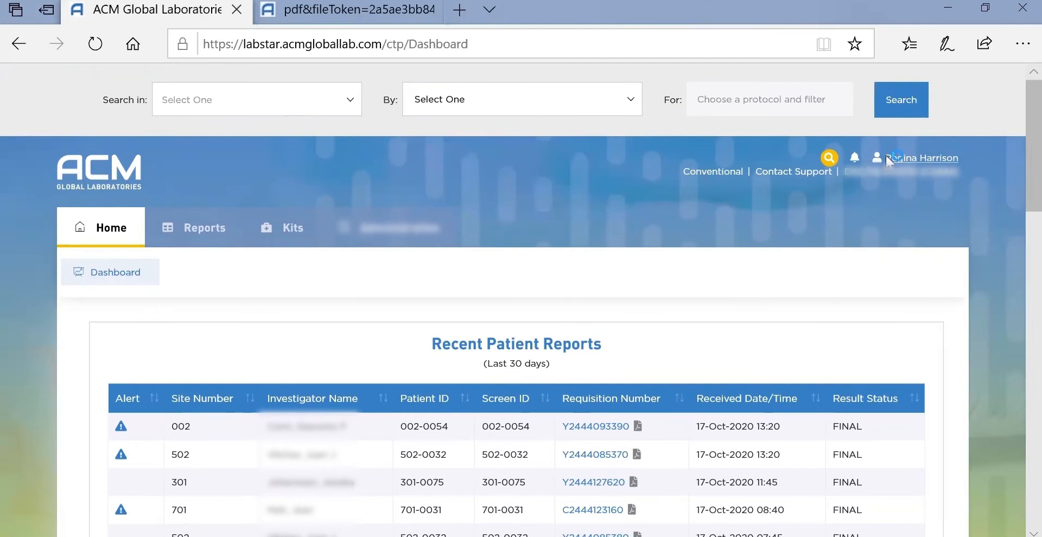
{"action": "left_click", "coordinate": [828, 159]}
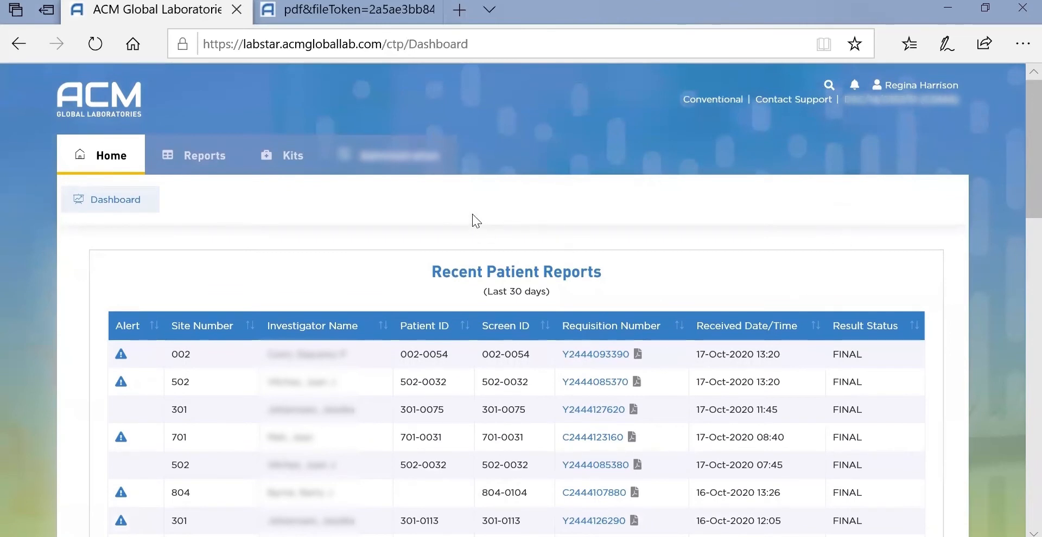
{"action": "left_click", "coordinate": [204, 156]}
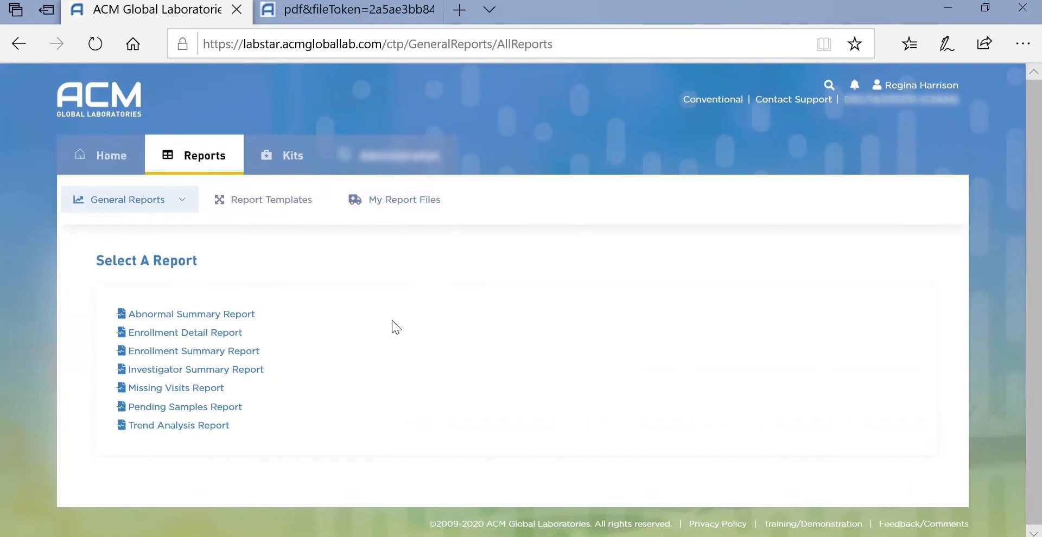
Go to Report Templates under the Reports menu.
{"action": "left_click", "coordinate": [284, 210]}
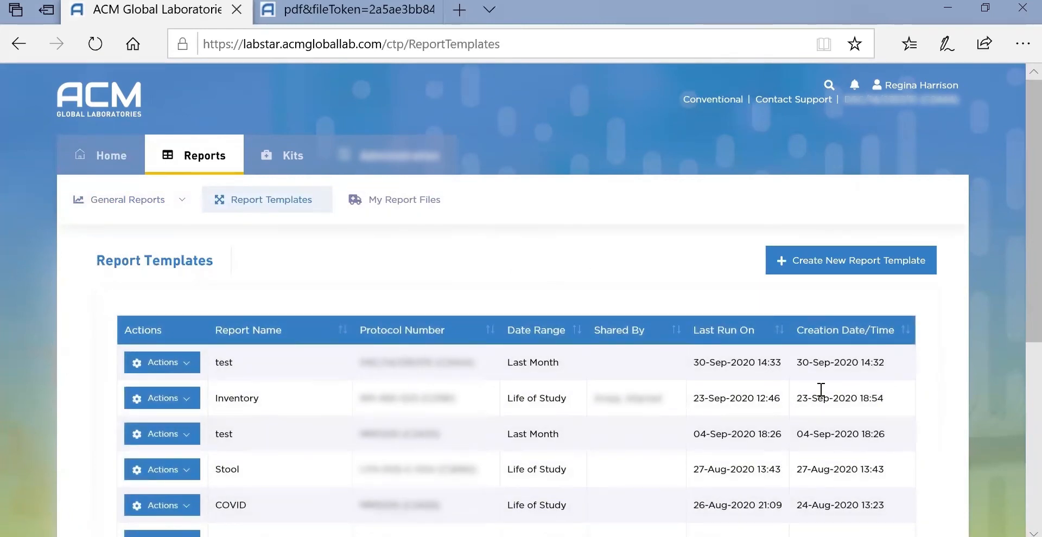
{"action": "left_click", "coordinate": [184, 362]}
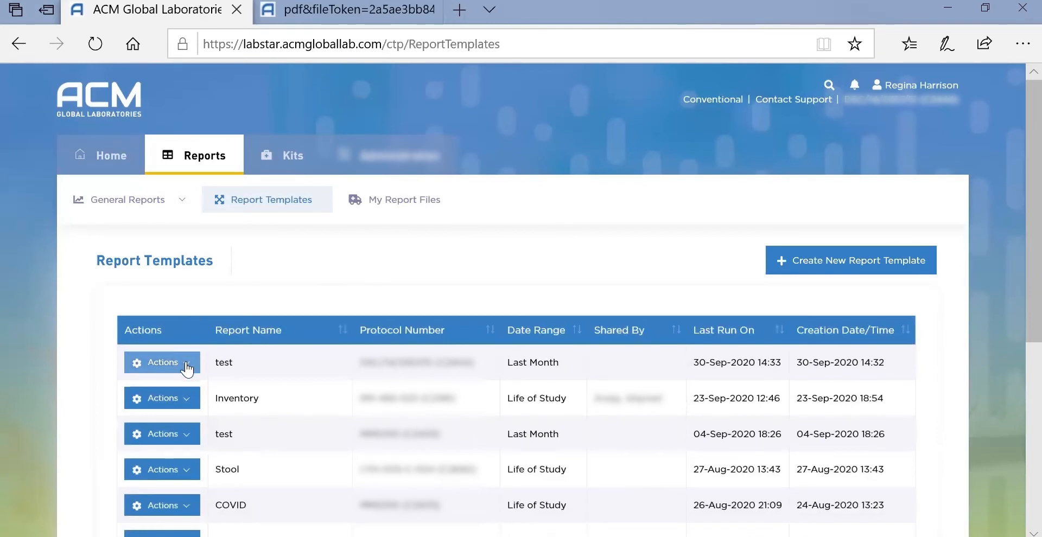
{"action": "left_click", "coordinate": [186, 367]}
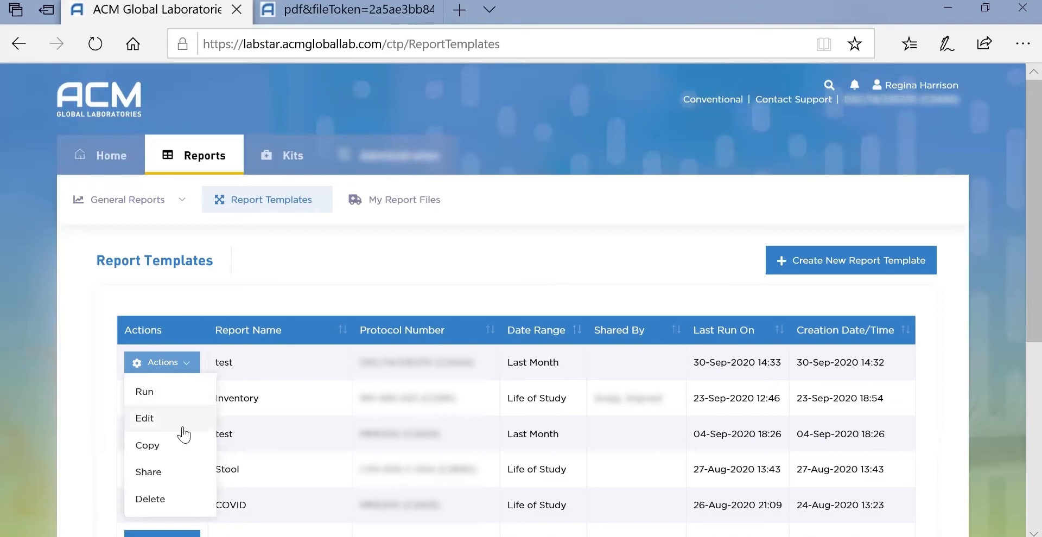
{"action": "left_click", "coordinate": [182, 474]}
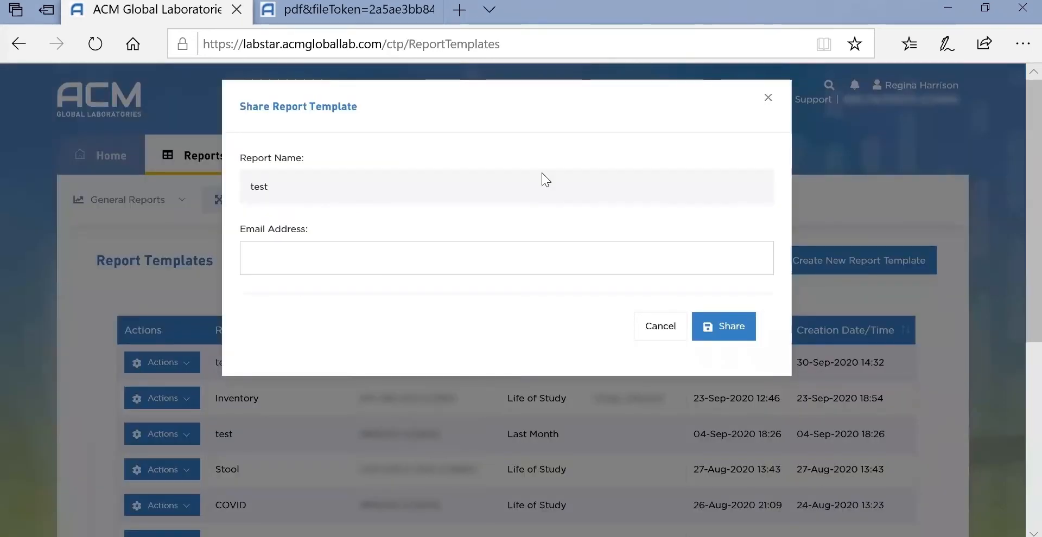
{"action": "left_click", "coordinate": [335, 261]}
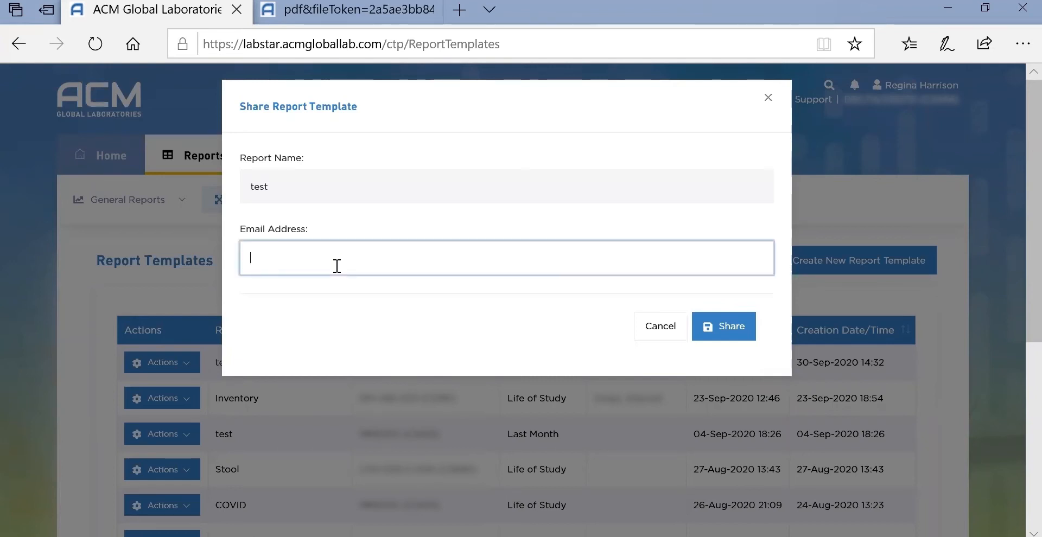
{"action": "left_click", "coordinate": [654, 327]}
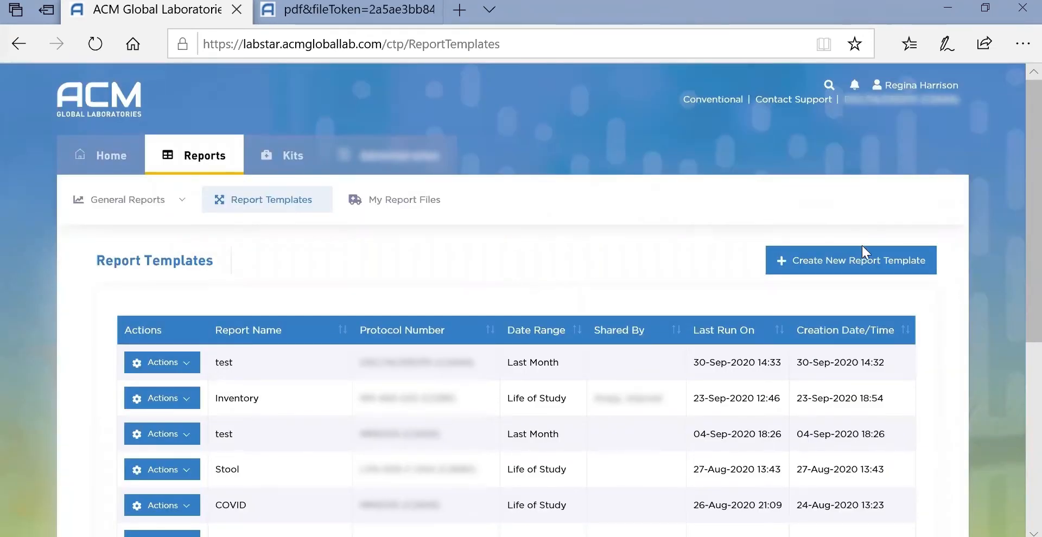
Create a new report template 'test' with Conventional units and a Last Month date range.
{"action": "left_click", "coordinate": [864, 259]}
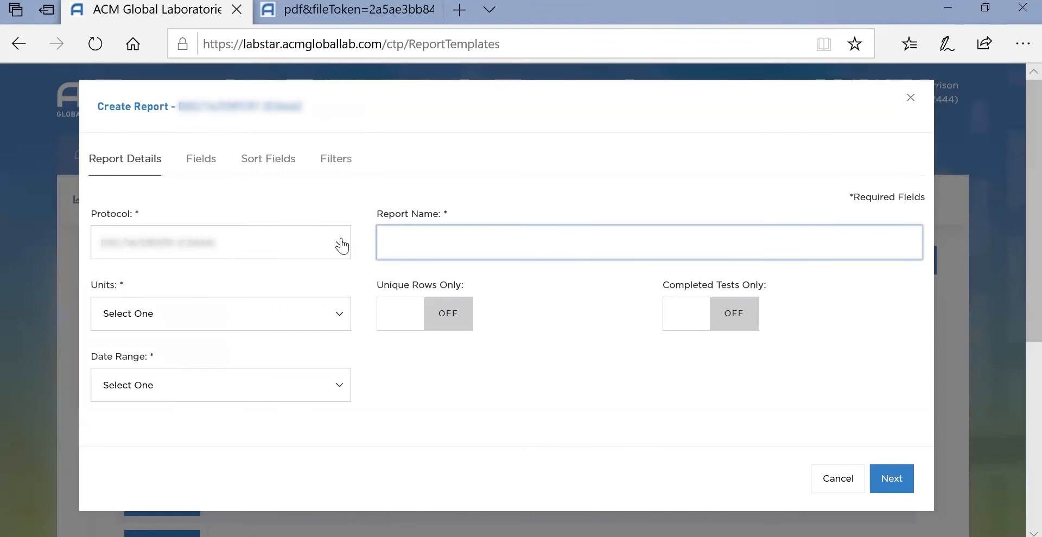
{"action": "left_click", "coordinate": [341, 319]}
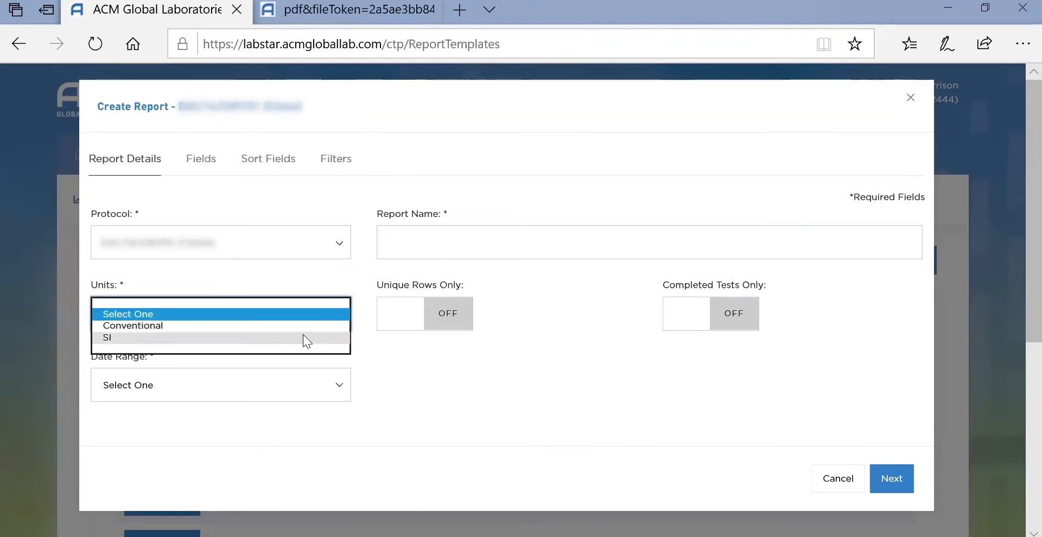
{"action": "left_click", "coordinate": [302, 329]}
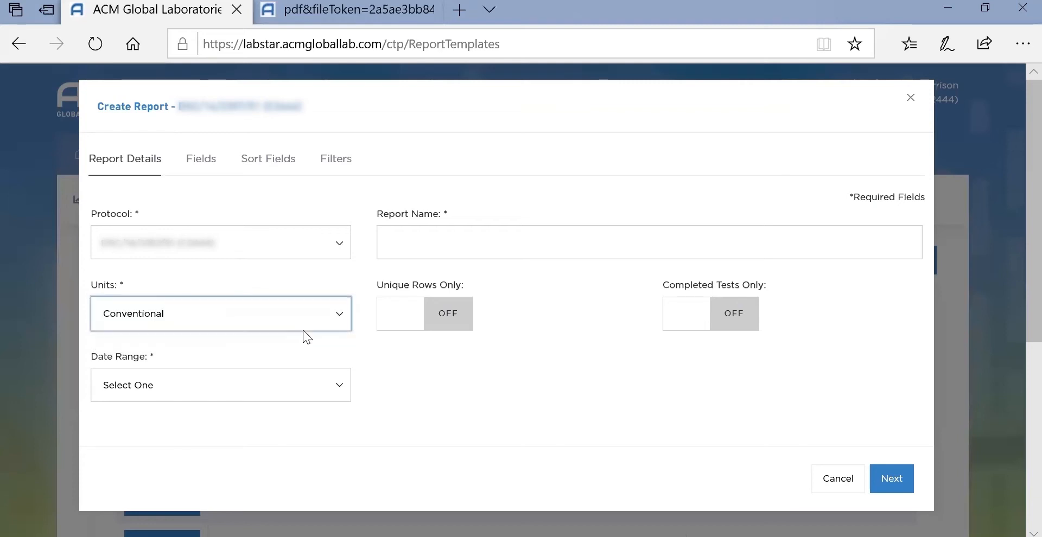
{"action": "left_click", "coordinate": [338, 388]}
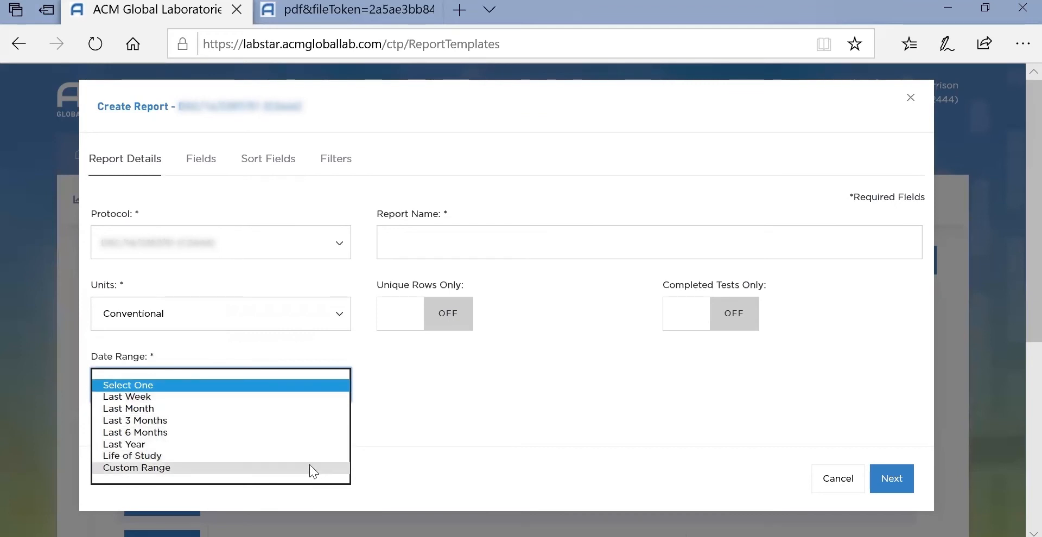
{"action": "left_click", "coordinate": [313, 408]}
{"action": "left_click", "coordinate": [457, 253]}
{"action": "type", "text": "test"}
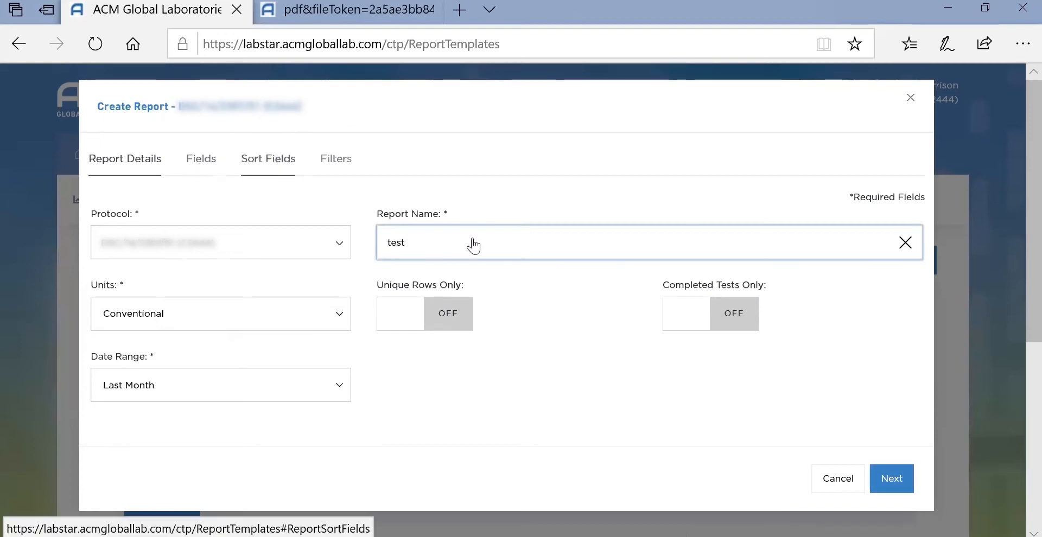
{"action": "left_click", "coordinate": [896, 483]}
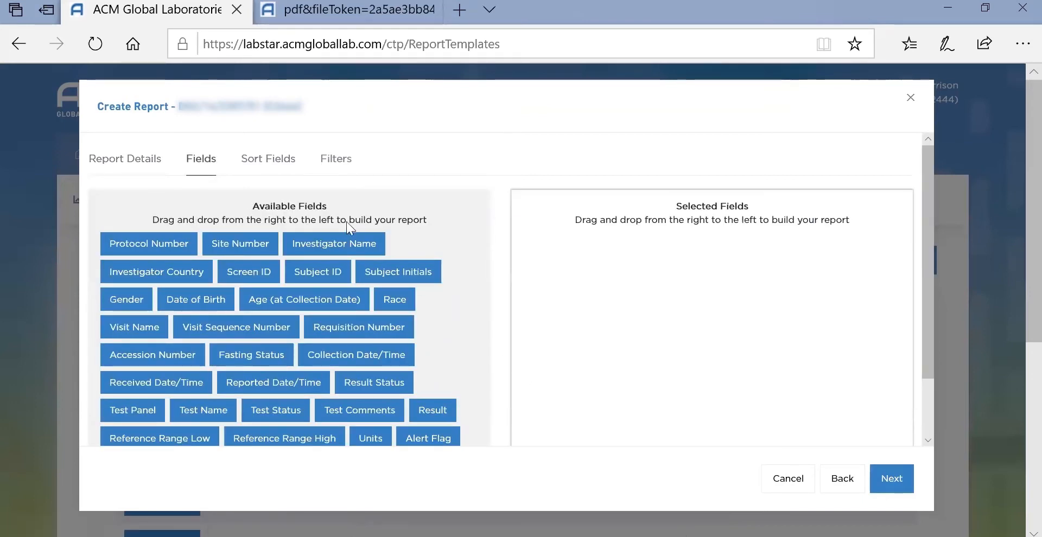
Add Protocol Number and Investigator Name to the selected fields and reorder the field list.
{"action": "left_click_drag", "start_coordinate": [146, 238], "coordinate": [626, 233]}
{"action": "left_click_drag", "start_coordinate": [242, 238], "coordinate": [611, 268]}
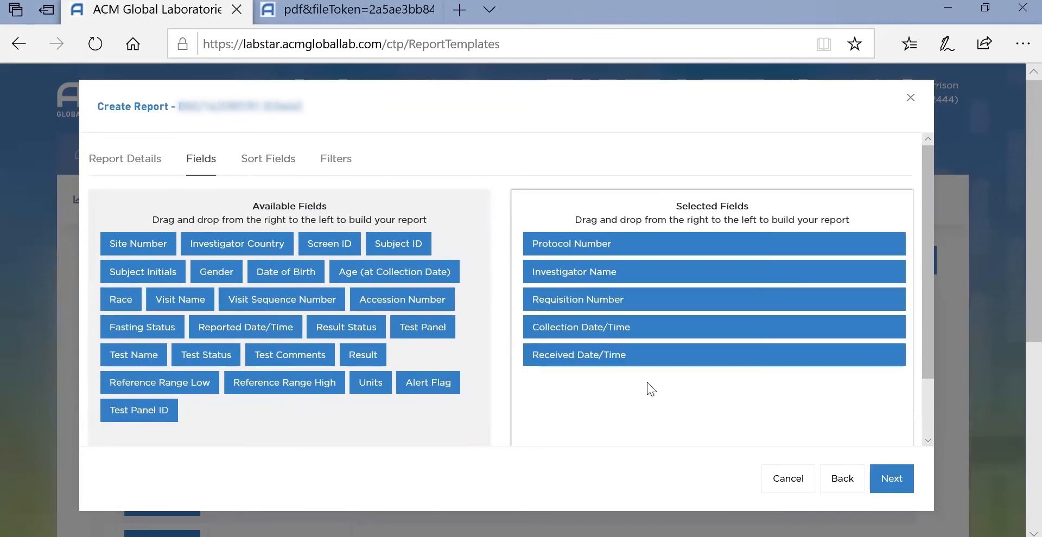
{"action": "left_click_drag", "start_coordinate": [649, 356], "coordinate": [648, 298]}
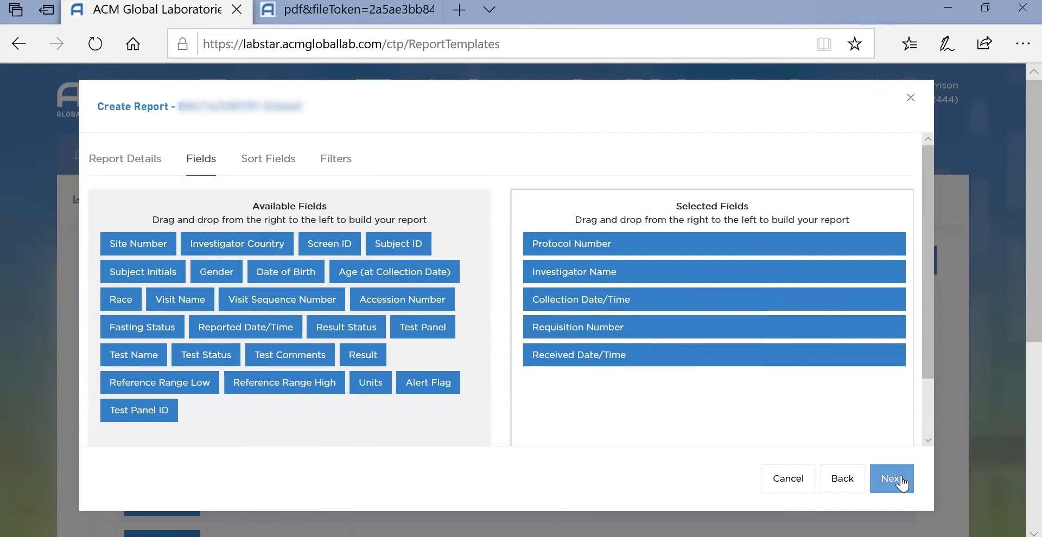
Try sorting by Collection Date/Time and Investigator Name, then remove both sorts.
{"action": "left_click", "coordinate": [279, 158]}
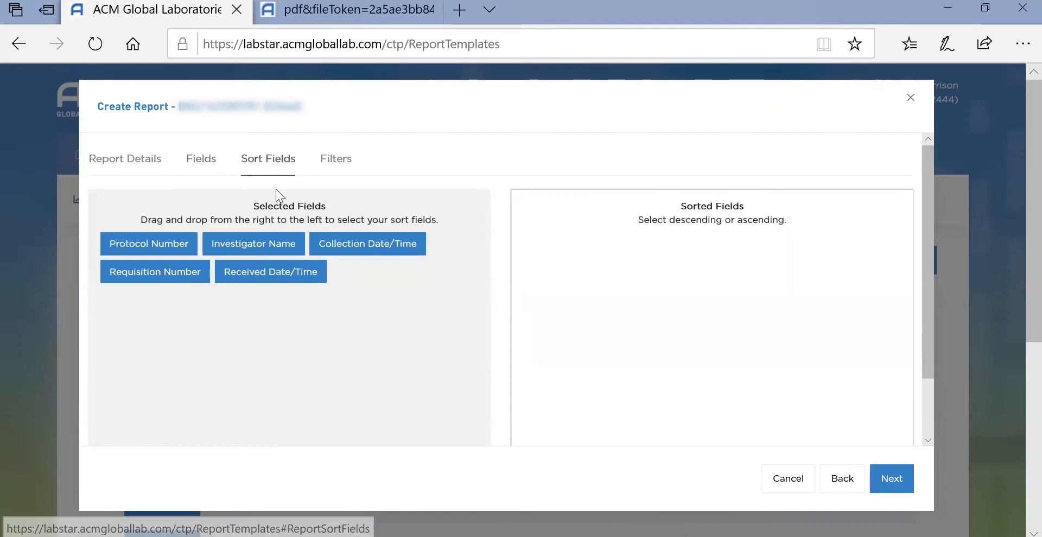
{"action": "left_click_drag", "start_coordinate": [349, 243], "coordinate": [604, 260]}
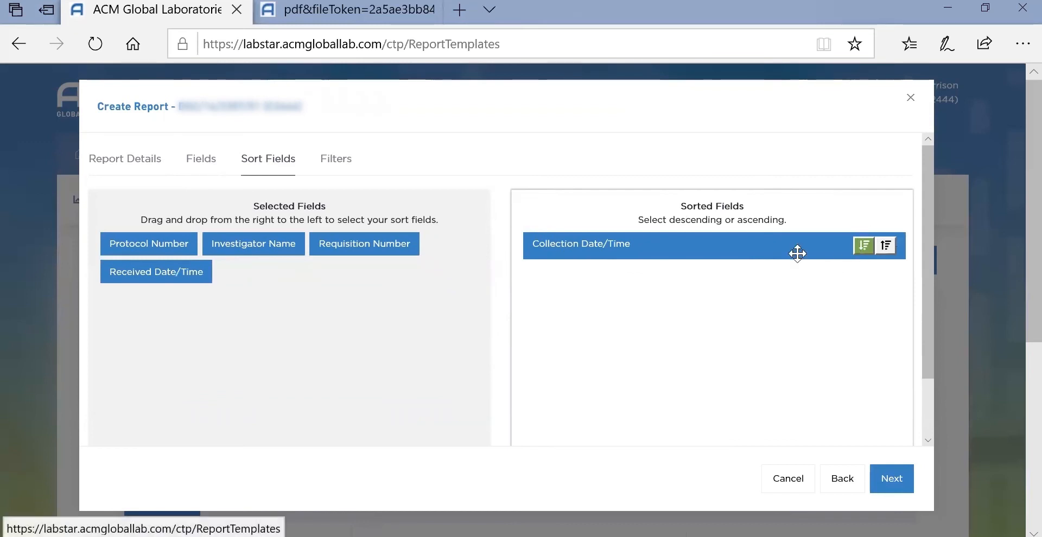
{"action": "left_click_drag", "start_coordinate": [205, 238], "coordinate": [776, 321]}
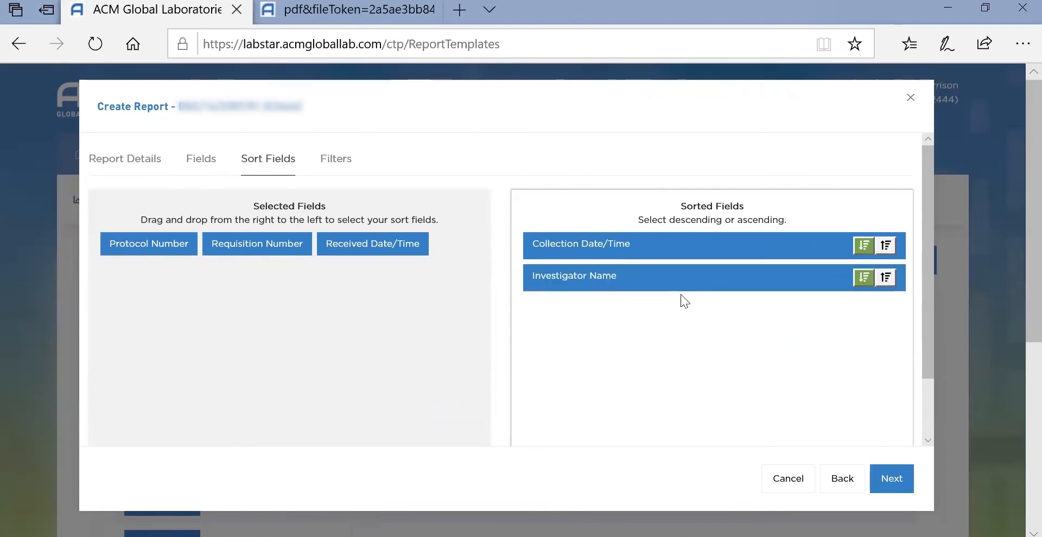
{"action": "left_click_drag", "start_coordinate": [710, 276], "coordinate": [245, 323]}
{"action": "left_click_drag", "start_coordinate": [622, 246], "coordinate": [261, 347]}
Advance to the Filters step and add an Age (at Collection Date) filter.
{"action": "left_click", "coordinate": [900, 480]}
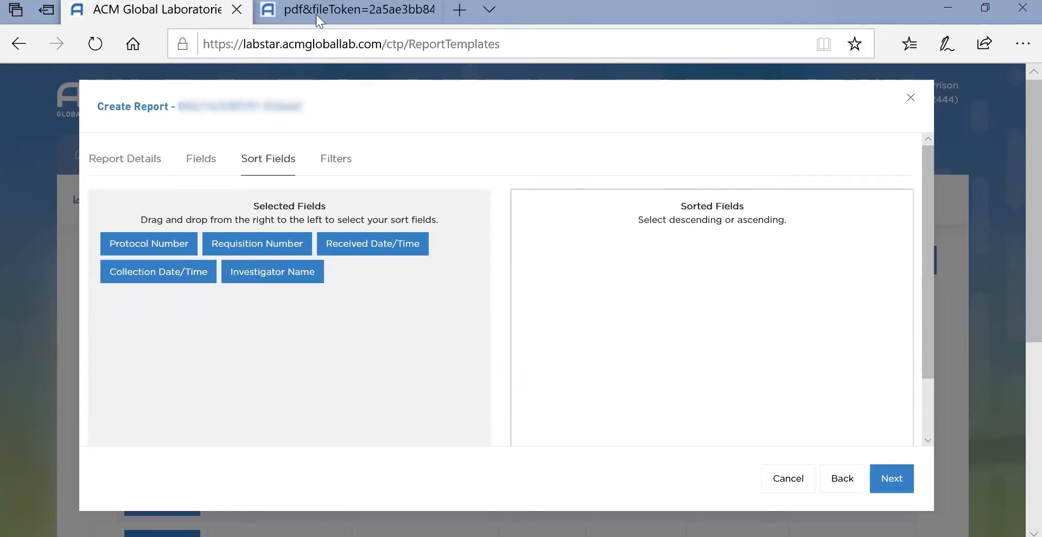
{"action": "left_click", "coordinate": [870, 473]}
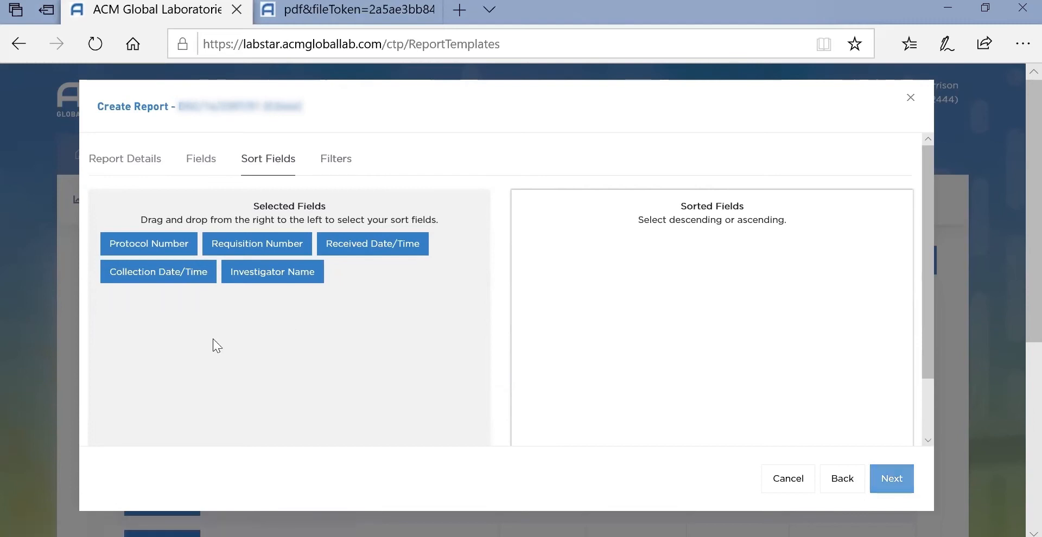
{"action": "left_click", "coordinate": [606, 305]}
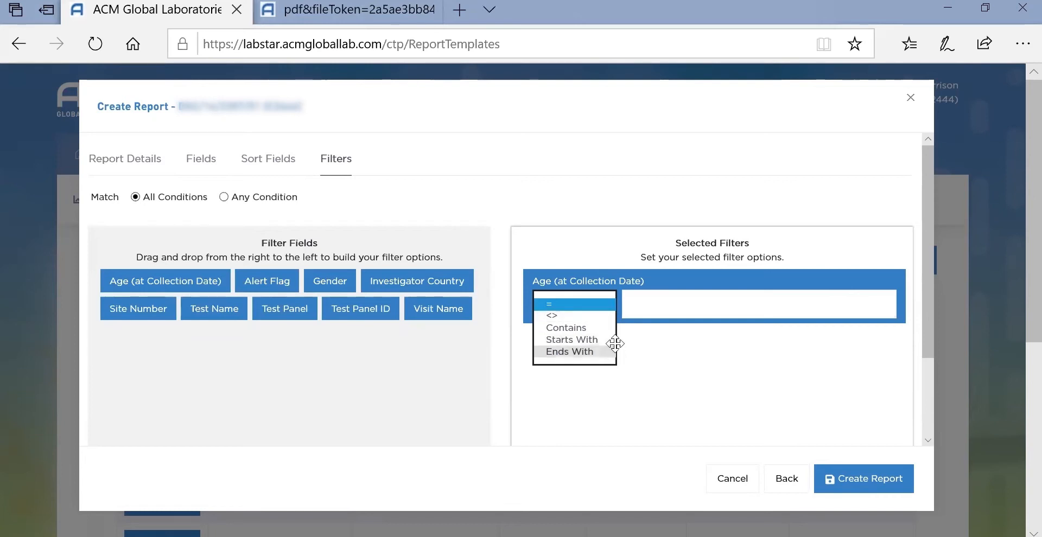
Remove the Age (at Collection Date) filter and save the test report template.
{"action": "left_click", "coordinate": [728, 393]}
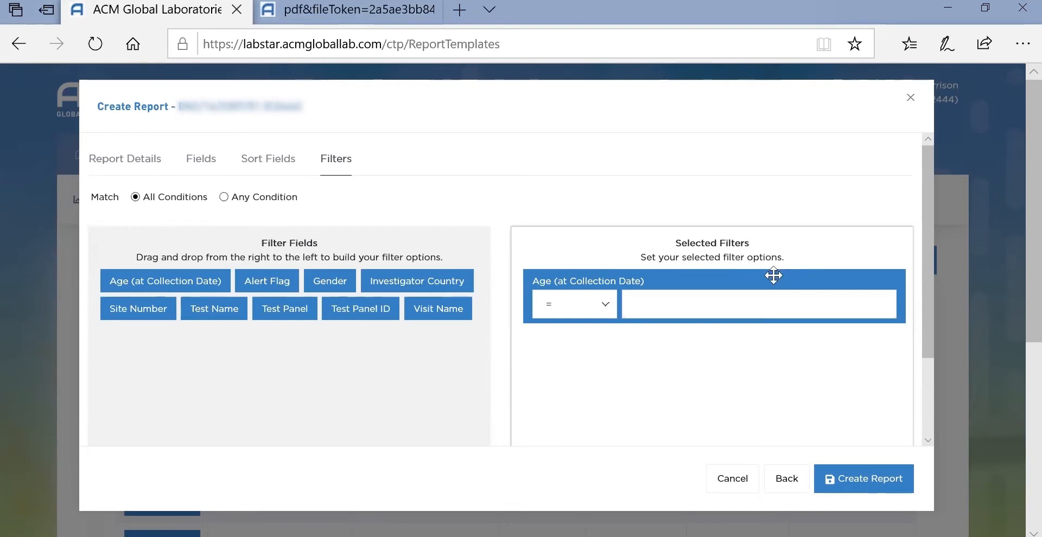
{"action": "left_click_drag", "start_coordinate": [771, 282], "coordinate": [339, 355]}
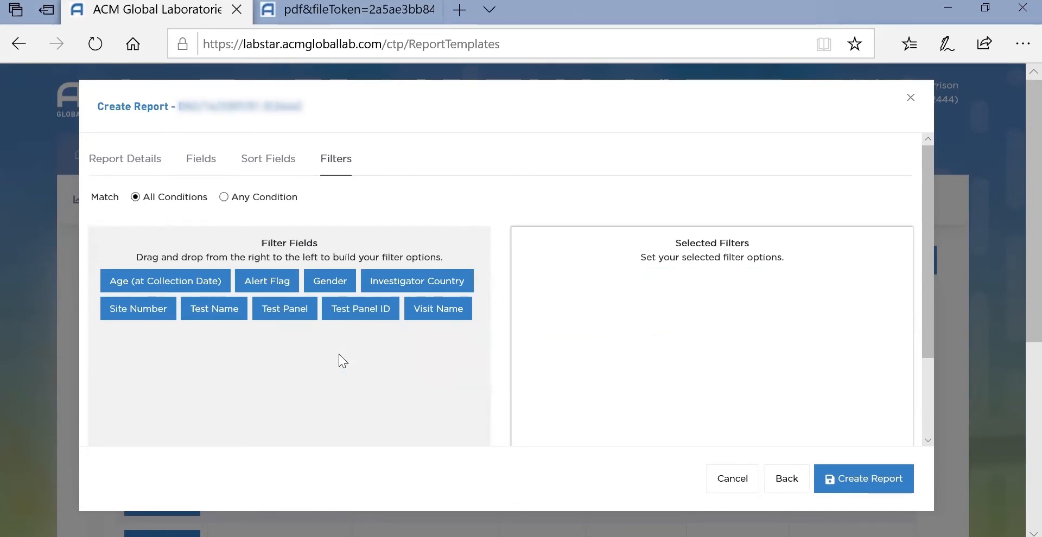
{"action": "left_click", "coordinate": [877, 479]}
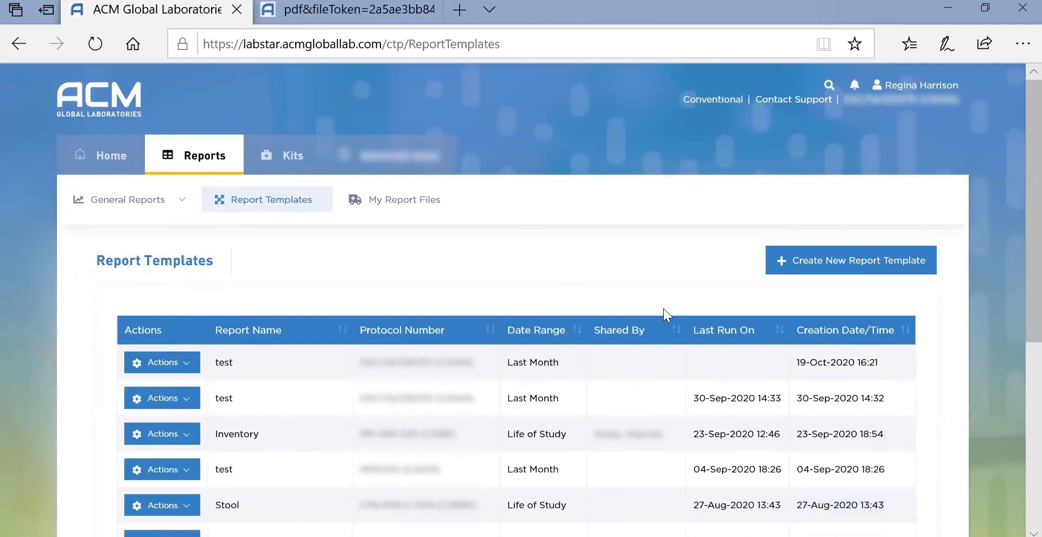
Run the newest test template with default settings and view its file in My Report Files.
{"action": "left_click", "coordinate": [186, 365]}
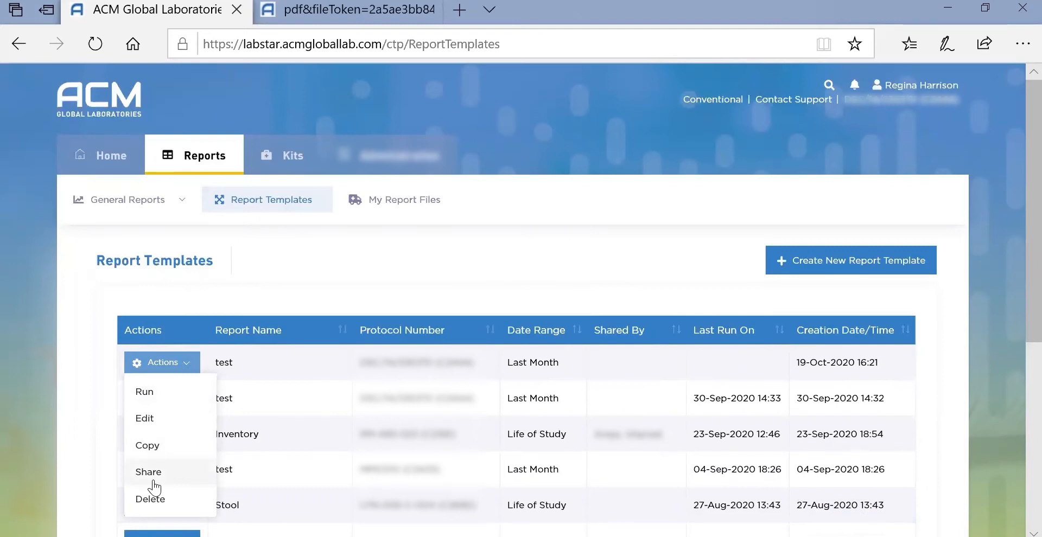
{"action": "left_click", "coordinate": [170, 402]}
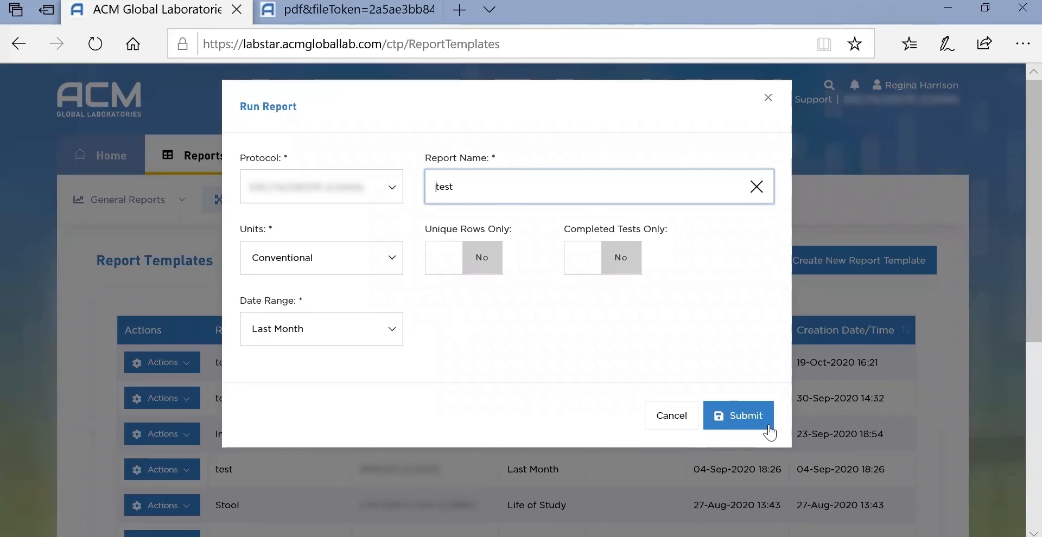
{"action": "left_click", "coordinate": [759, 419]}
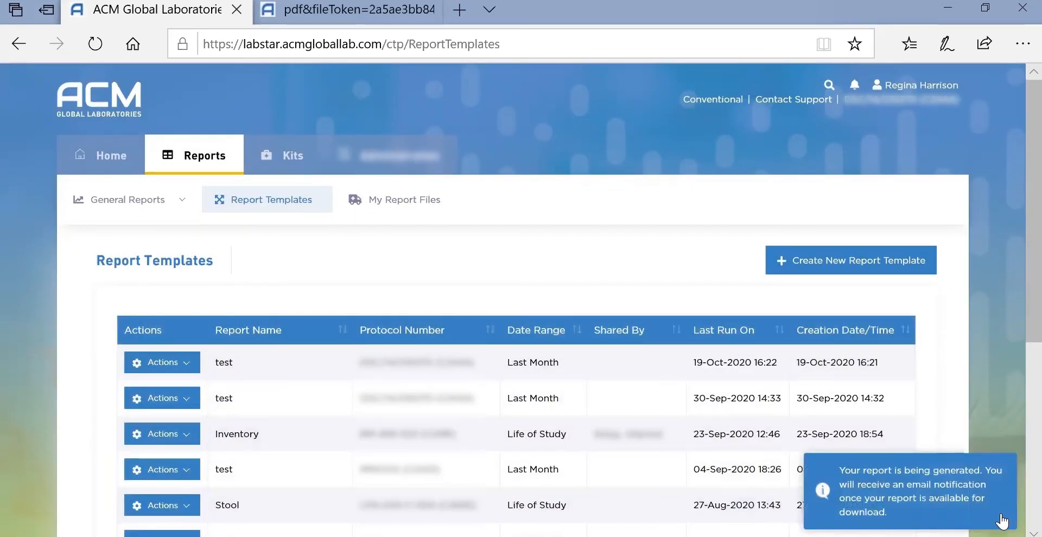
{"action": "left_click", "coordinate": [1002, 521]}
{"action": "left_click", "coordinate": [411, 212]}
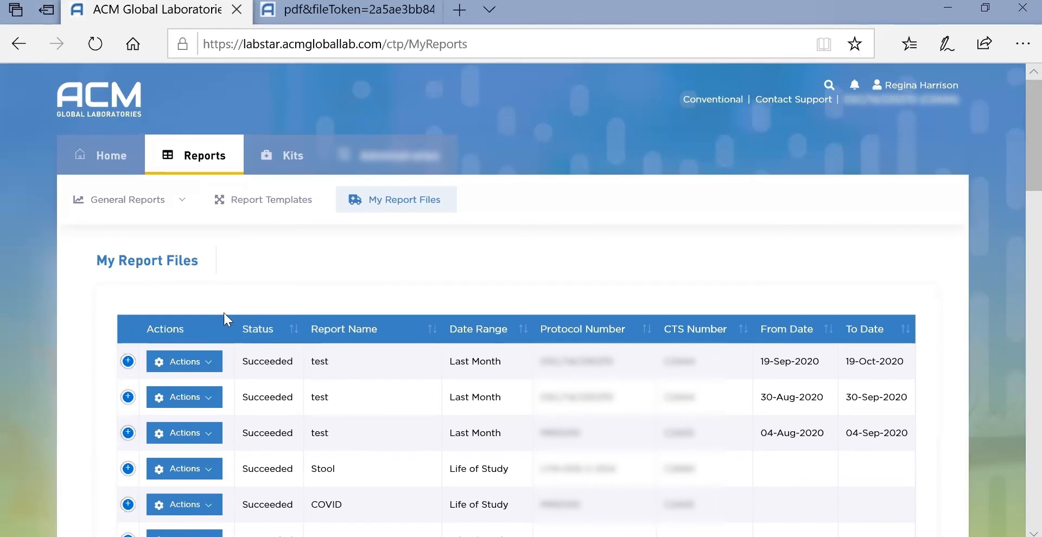
Download the latest test report file as a spreadsheet, open it, and return to Report Templates.
{"action": "left_click", "coordinate": [209, 368]}
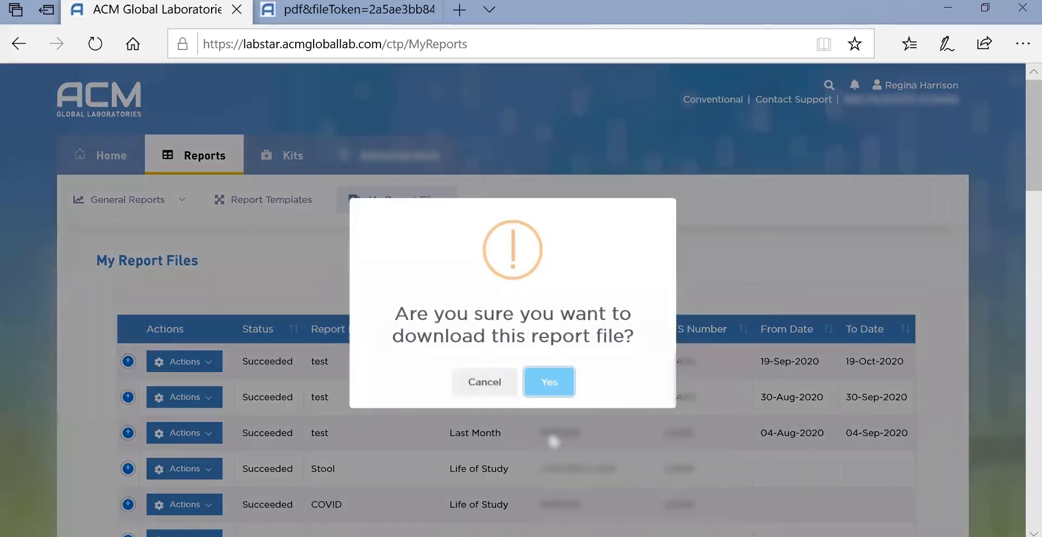
{"action": "left_click", "coordinate": [549, 382]}
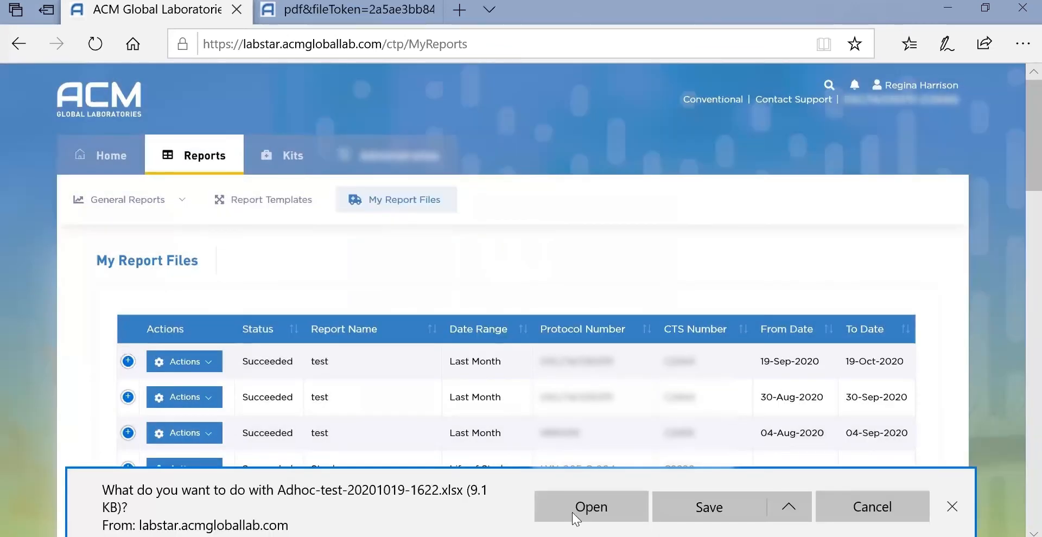
{"action": "left_click", "coordinate": [575, 517]}
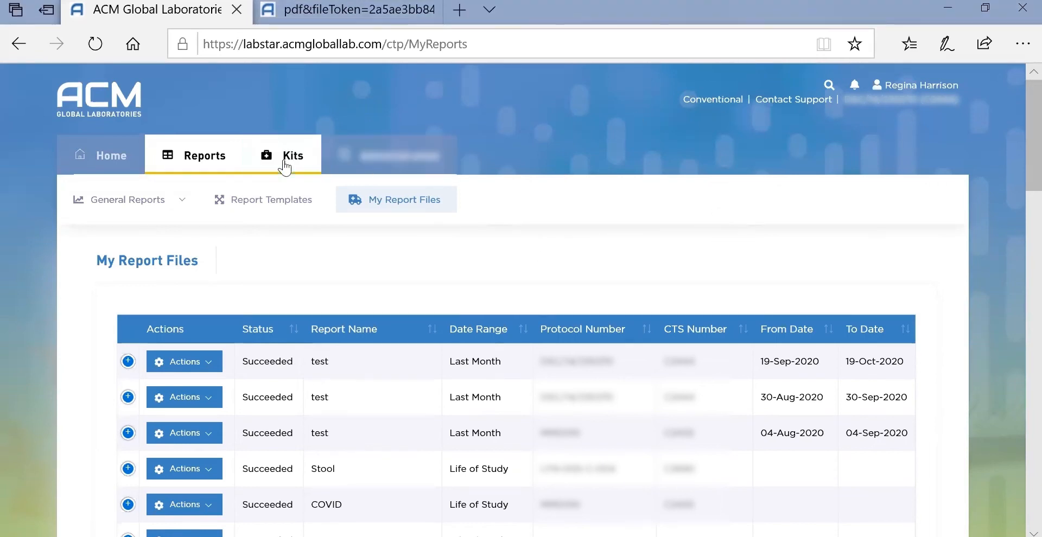
{"action": "left_click", "coordinate": [278, 205]}
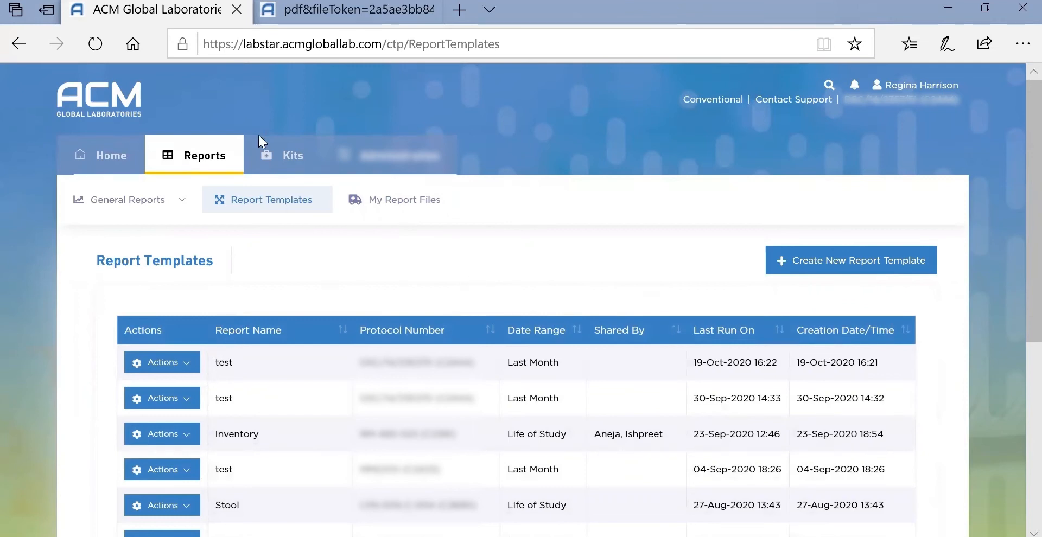
{"action": "left_click", "coordinate": [277, 158]}
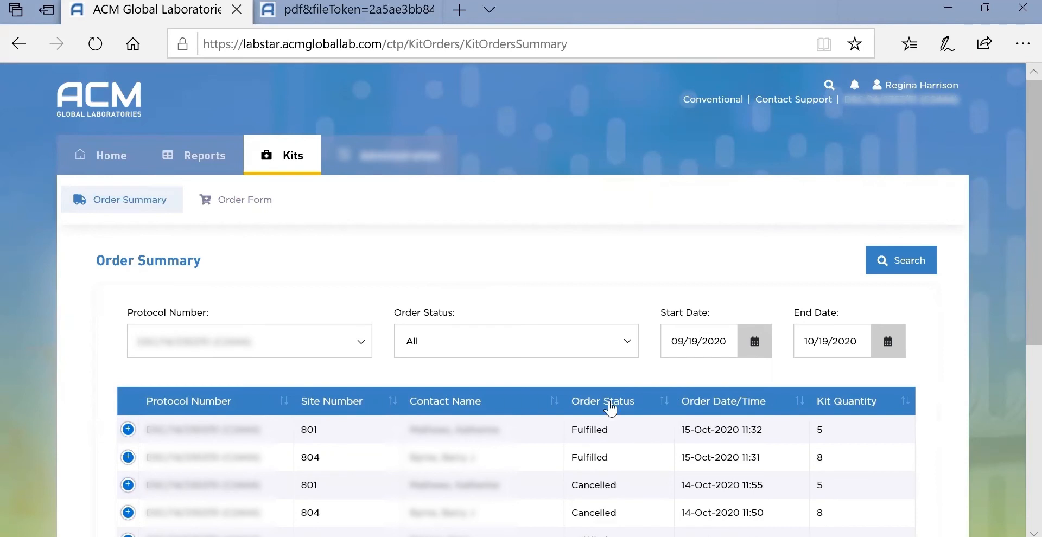
Preview the first order's tracking details, then search kit orders with Requested status, finding none.
{"action": "left_click", "coordinate": [128, 430]}
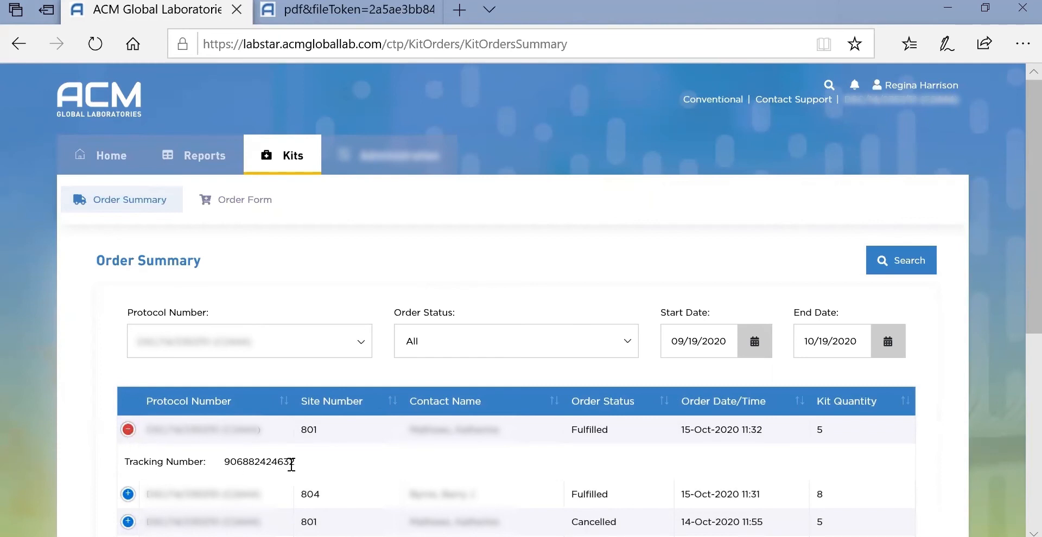
{"action": "left_click", "coordinate": [128, 430]}
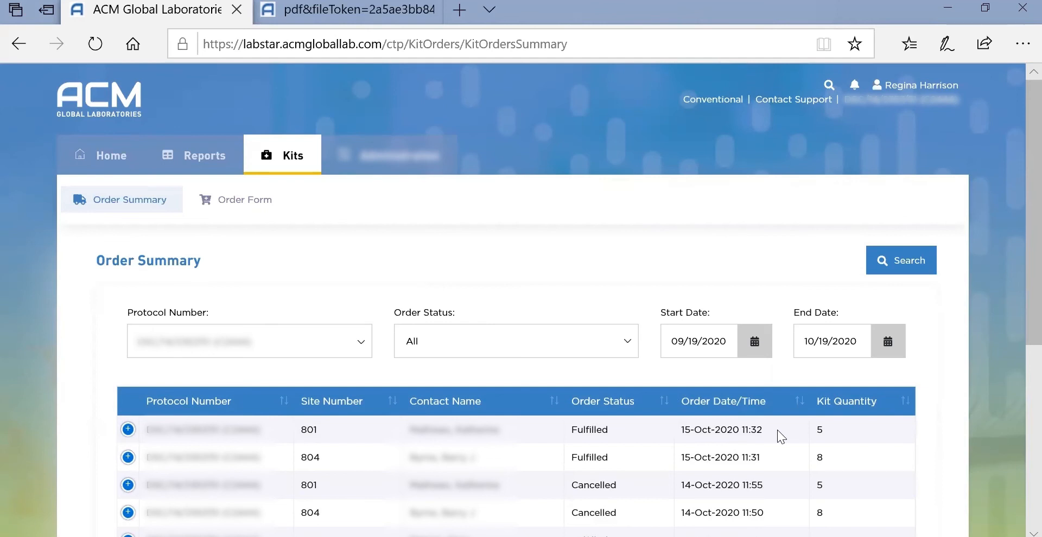
{"action": "left_click", "coordinate": [627, 341]}
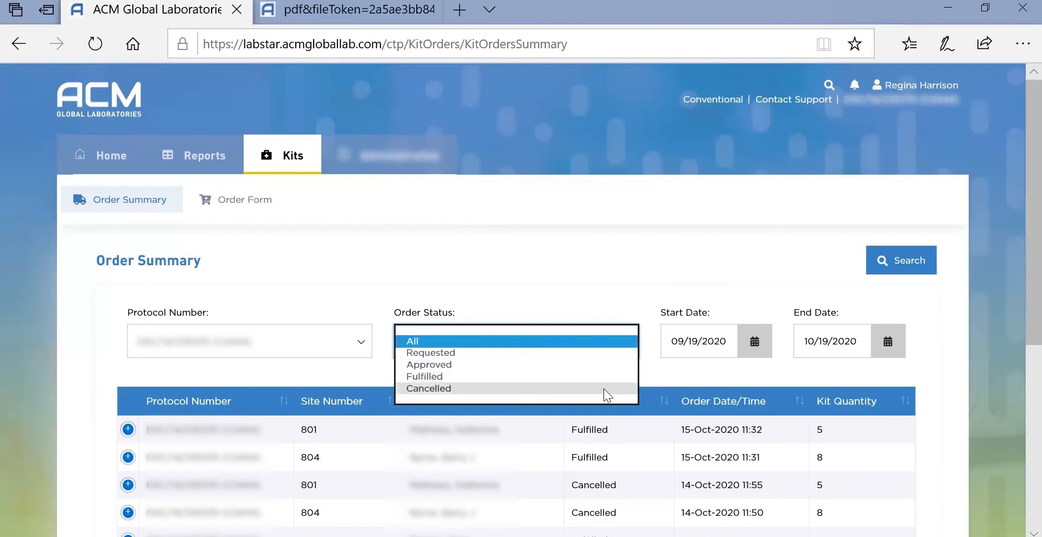
{"action": "left_click", "coordinate": [500, 351]}
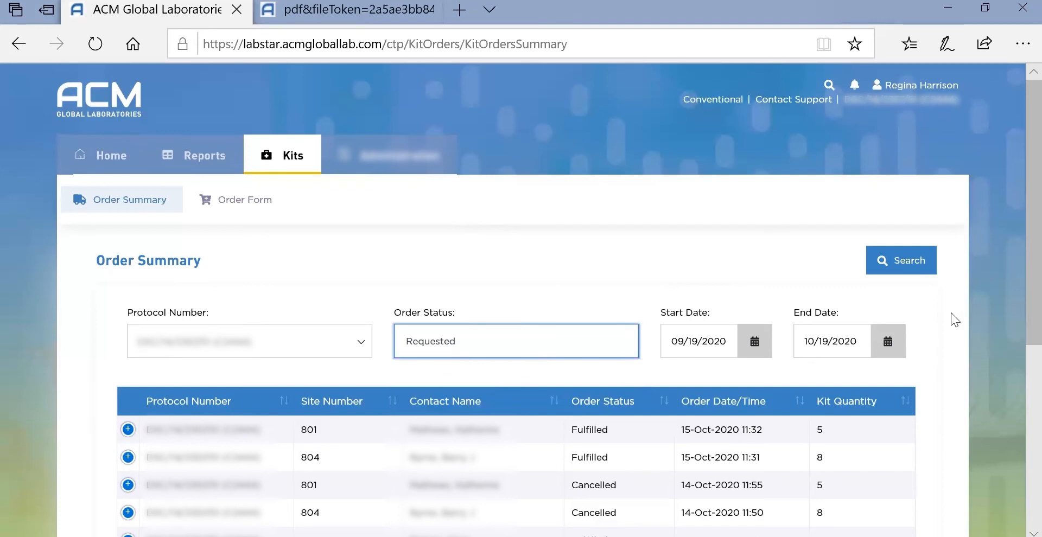
{"action": "left_click", "coordinate": [918, 264]}
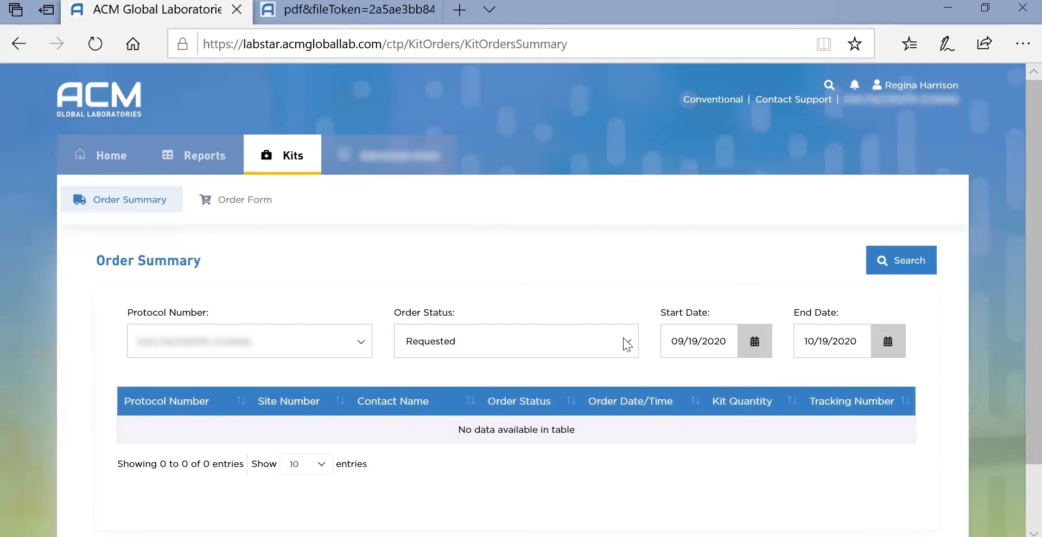
{"action": "left_click", "coordinate": [247, 207]}
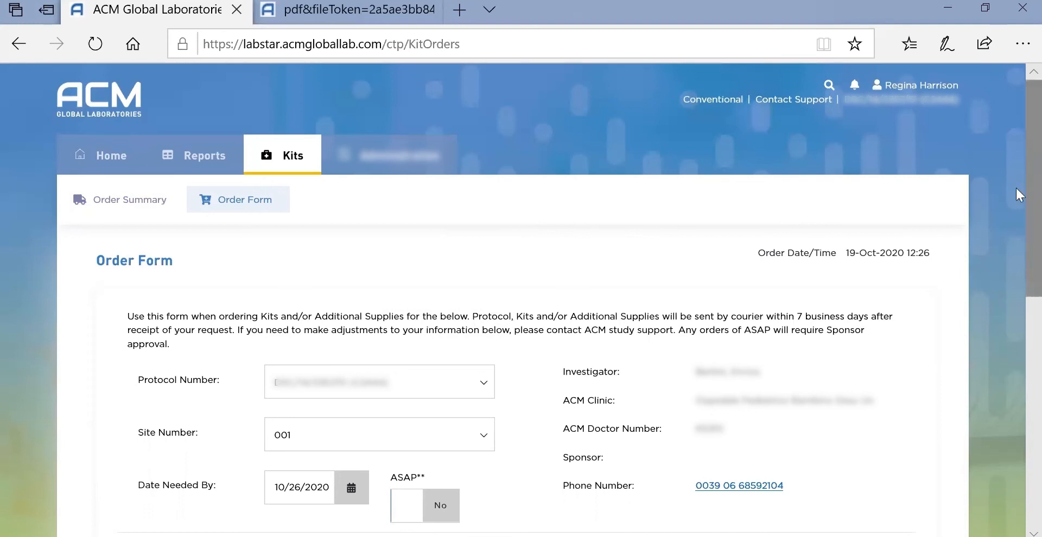
Set the kit order to site 004 with ASAP Yes, needed by 10/20/2020.
{"action": "scroll", "coordinate": [1019, 194], "scroll_direction": "down", "scroll_amount": 1}
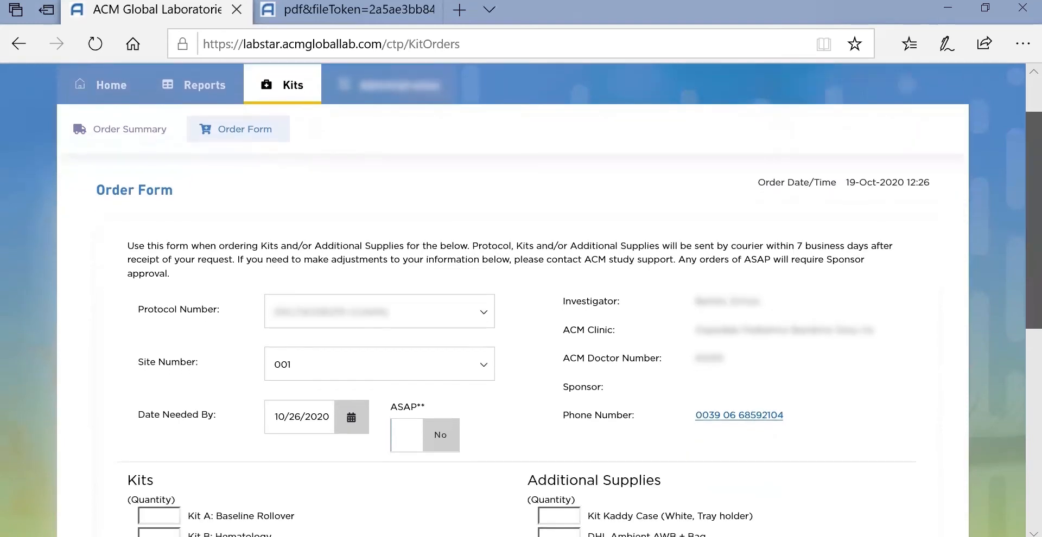
{"action": "scroll", "coordinate": [483, 202], "scroll_direction": "down", "scroll_amount": 3}
{"action": "left_click", "coordinate": [483, 200]}
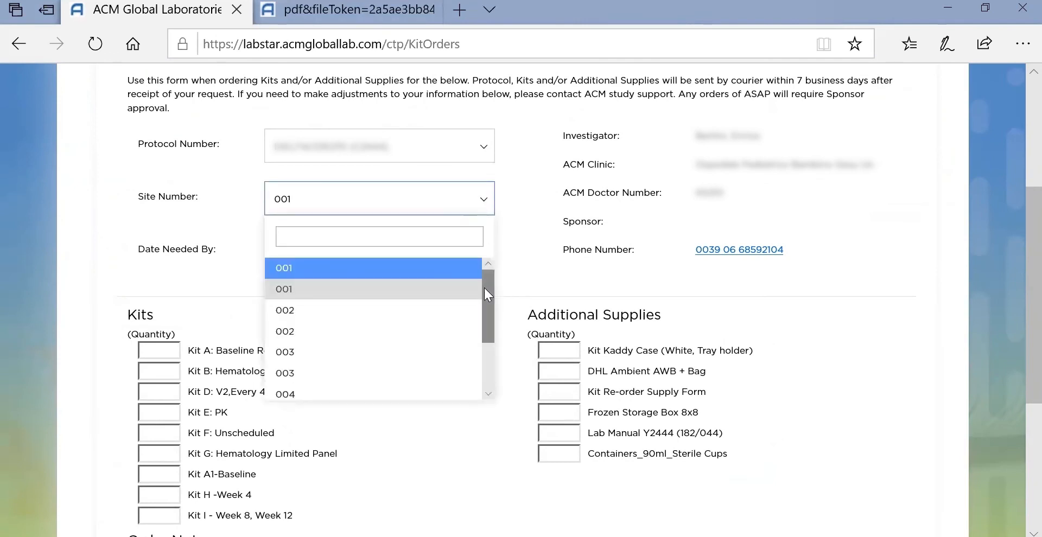
{"action": "scroll", "coordinate": [485, 296], "scroll_direction": "down", "scroll_amount": 1}
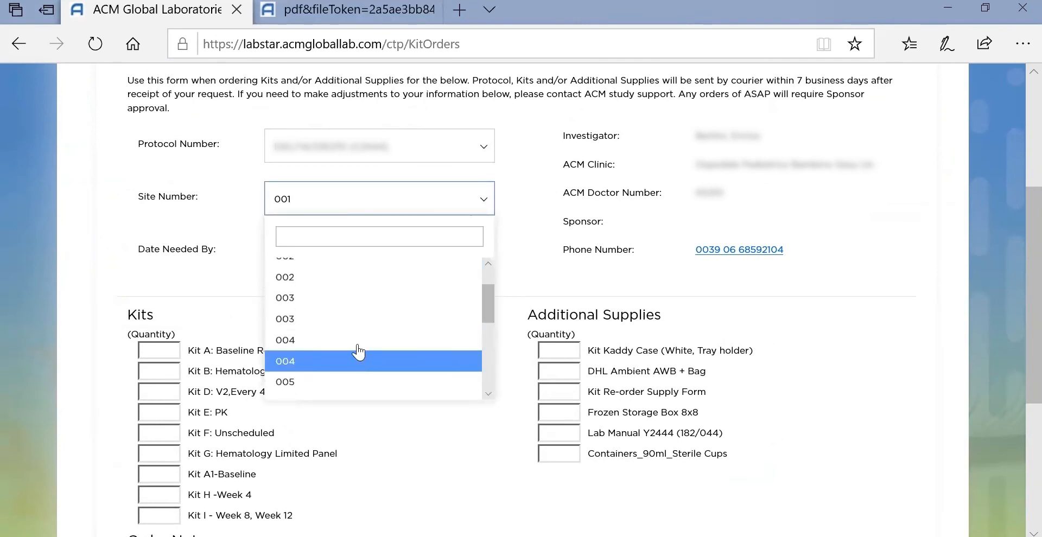
{"action": "left_click", "coordinate": [359, 352]}
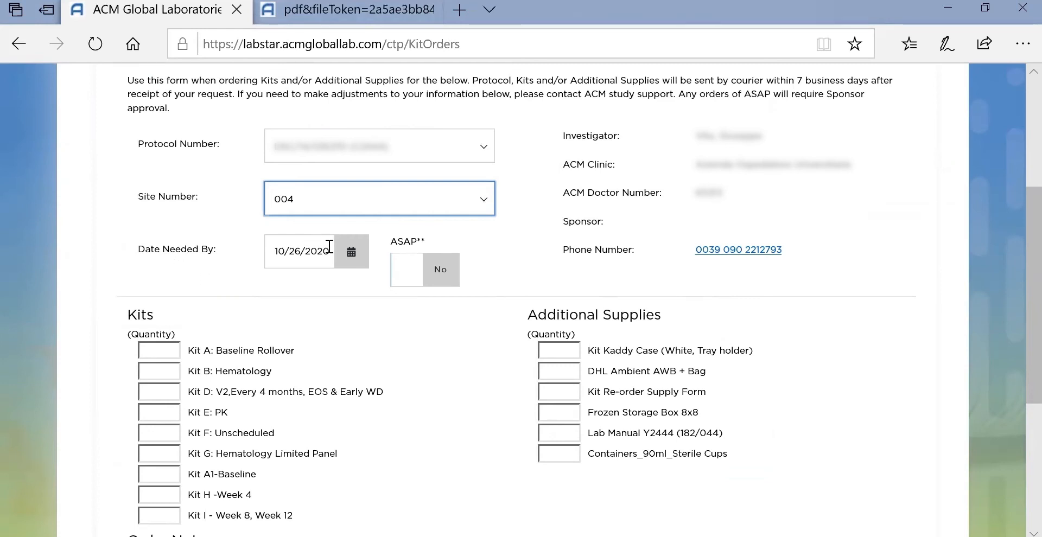
{"action": "left_click", "coordinate": [351, 255]}
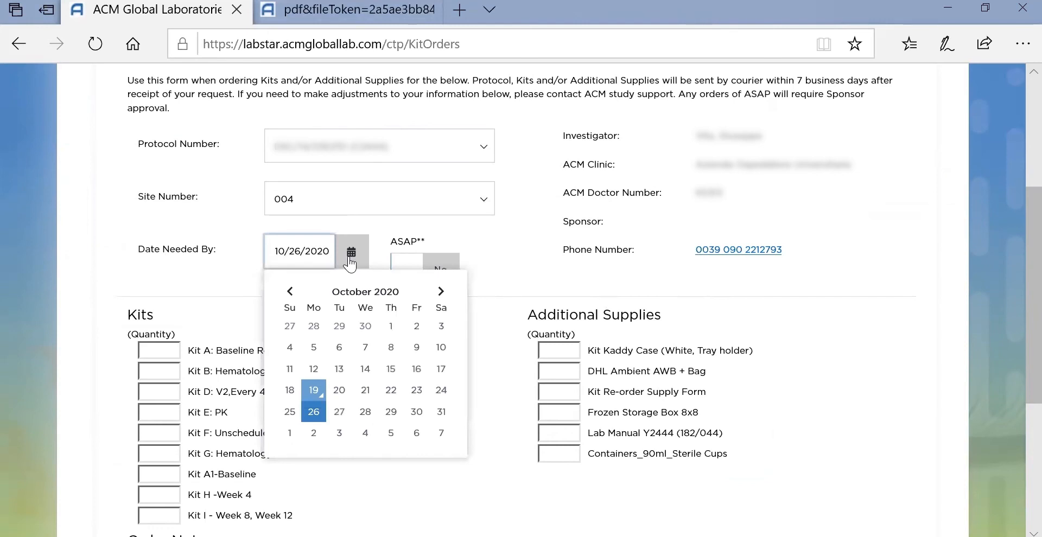
{"action": "left_click", "coordinate": [314, 423]}
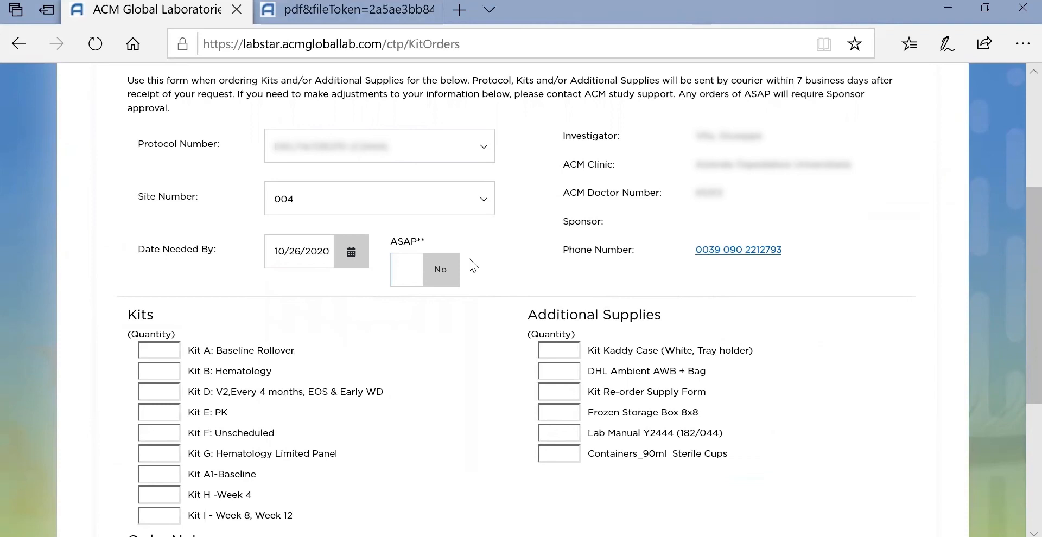
{"action": "left_click", "coordinate": [448, 270]}
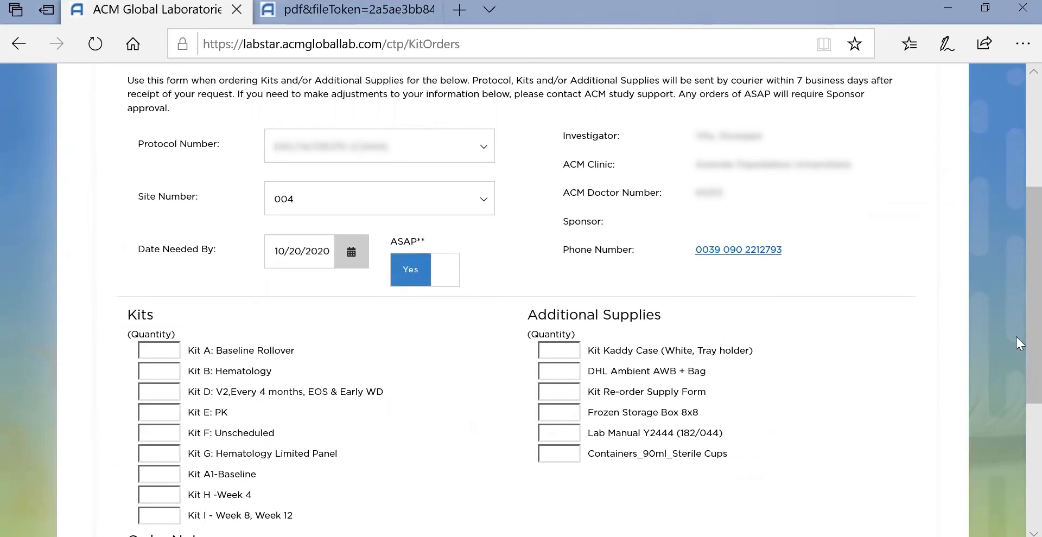
{"action": "scroll", "coordinate": [1016, 336], "scroll_direction": "down", "scroll_amount": 3}
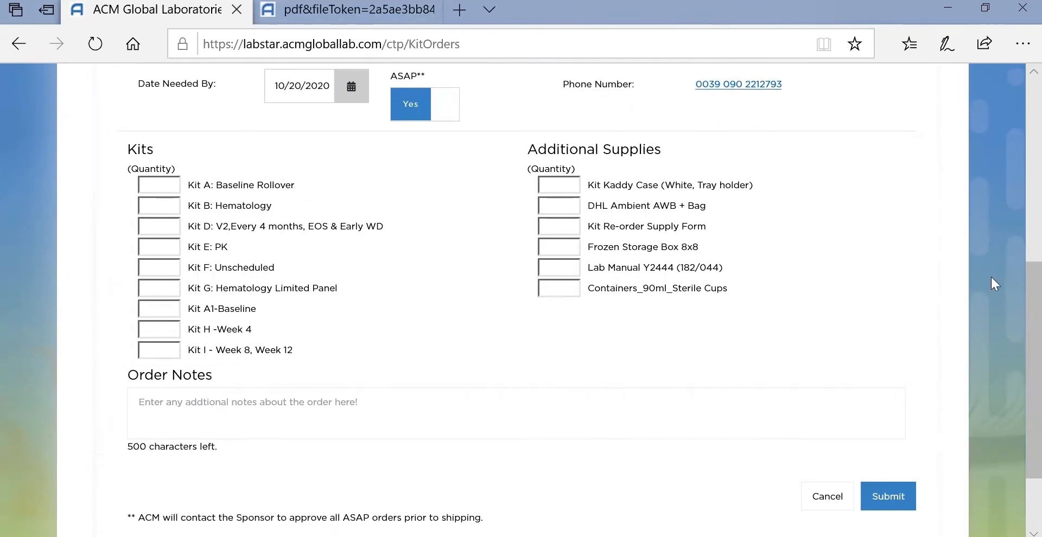
{"action": "left_click_drag", "start_coordinate": [1016, 293], "coordinate": [1009, 230]}
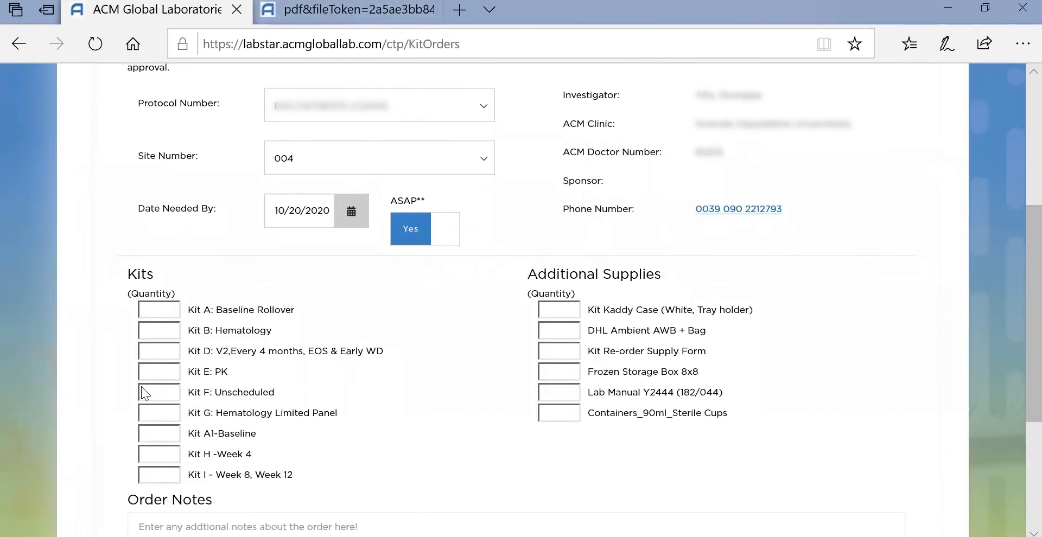
Enter quantities: Kit D 2, Frozen Storage Box 8x8 1, sterile cups 1.
{"action": "left_click", "coordinate": [165, 356]}
{"action": "type", "text": "2"}
{"action": "left_click", "coordinate": [561, 375]}
{"action": "type", "text": "1"}
{"action": "left_click", "coordinate": [552, 415]}
{"action": "type", "text": "1"}
Add the order note 'Test' and submit the kit order.
{"action": "left_click_drag", "start_coordinate": [1016, 302], "coordinate": [1015, 396]}
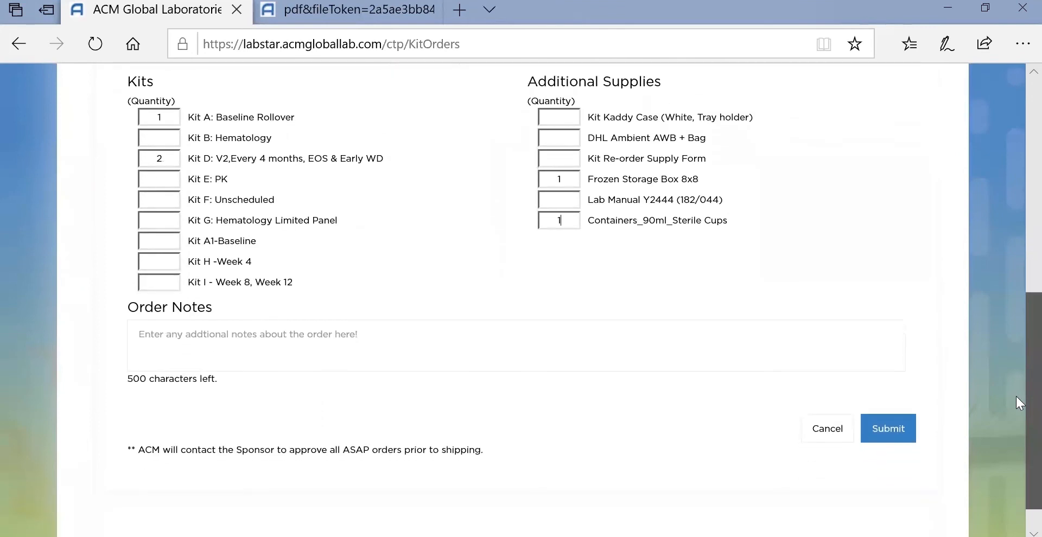
{"action": "scroll", "coordinate": [340, 345], "scroll_direction": "down", "scroll_amount": 1}
{"action": "left_click", "coordinate": [328, 340]}
{"action": "type", "text": "Test"}
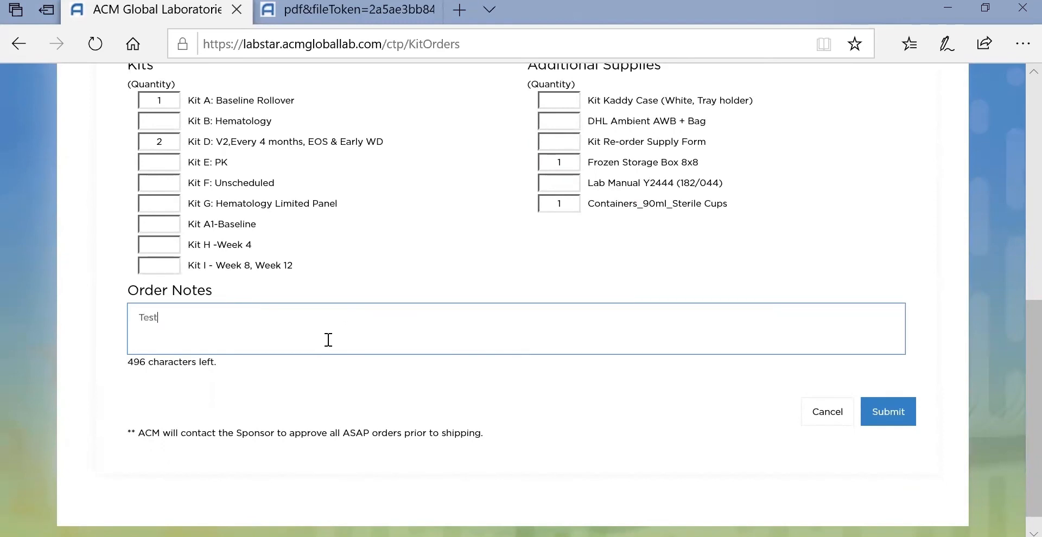
{"action": "scroll", "coordinate": [880, 430], "scroll_direction": "up", "scroll_amount": 1}
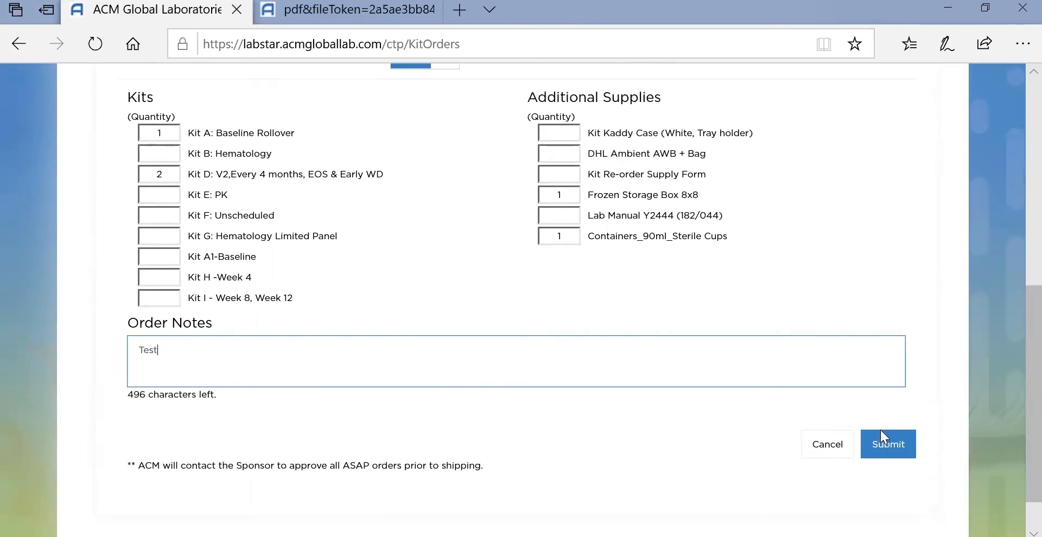
{"action": "left_click", "coordinate": [881, 443]}
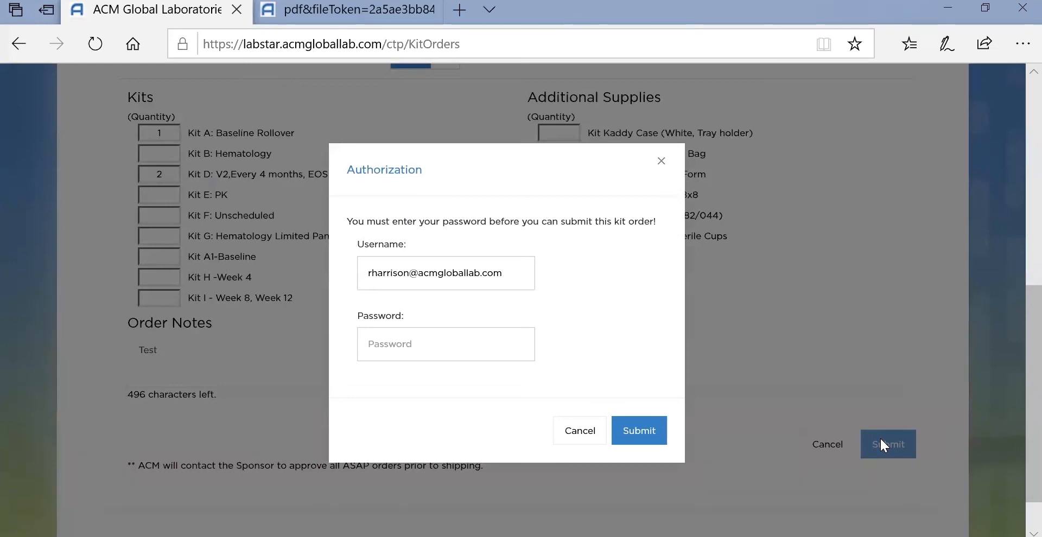
Authorize the kit order submission with the account password.
{"action": "left_click", "coordinate": [405, 359]}
{"action": "type", "text": "•"}
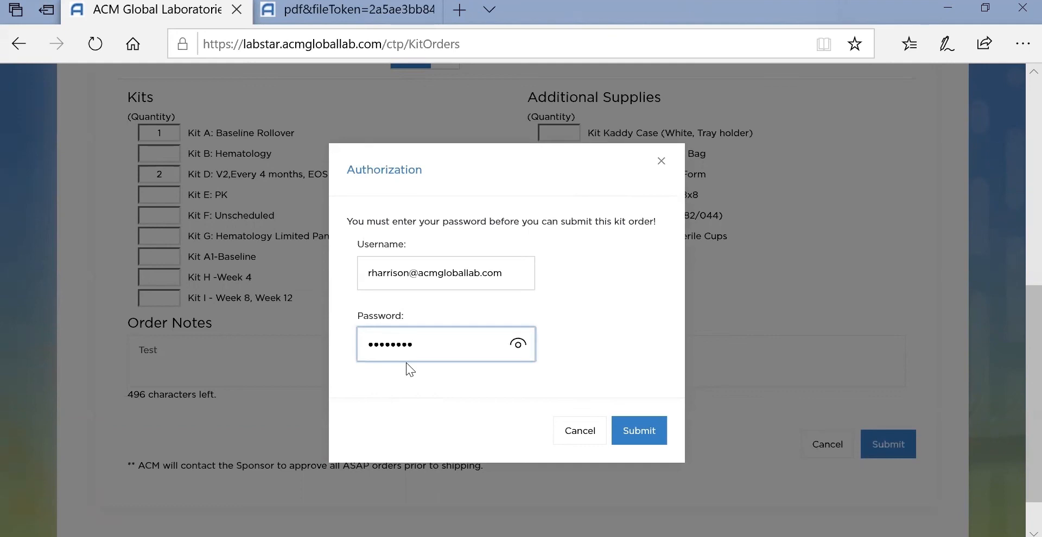
{"action": "left_click", "coordinate": [639, 432]}
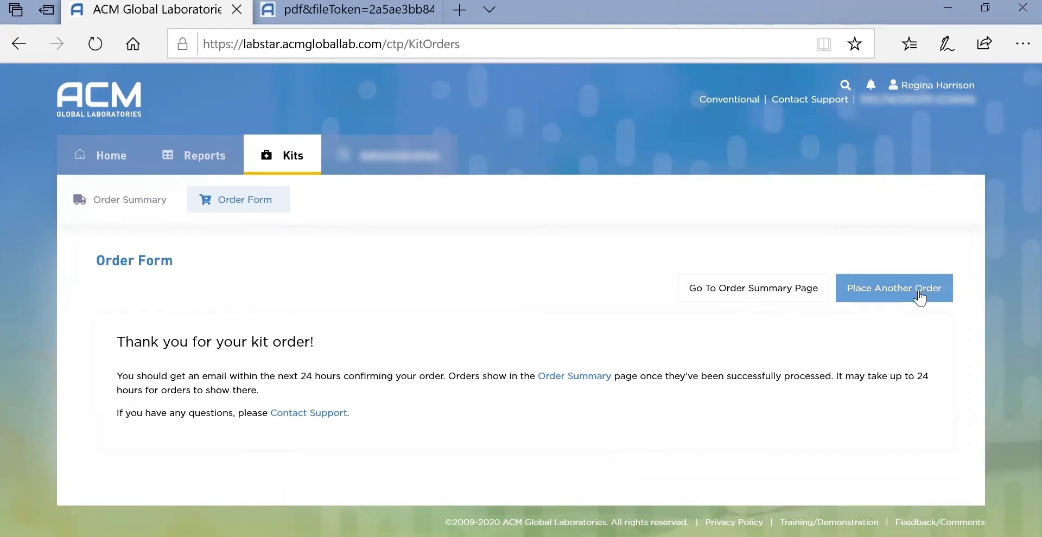
View the Order Summary, then review My settings, leaving Opt-In Email off.
{"action": "left_click", "coordinate": [766, 295]}
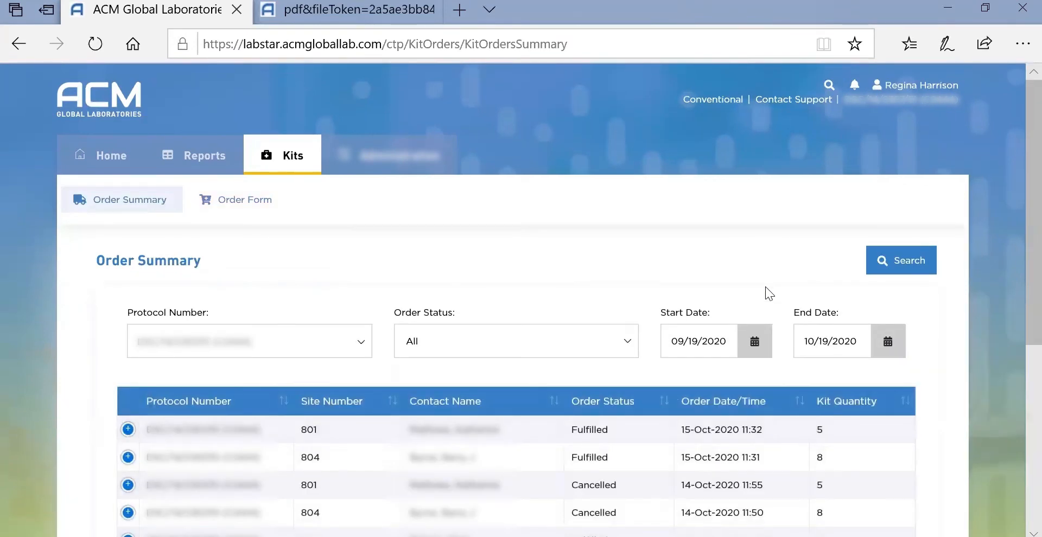
{"action": "left_click", "coordinate": [940, 88]}
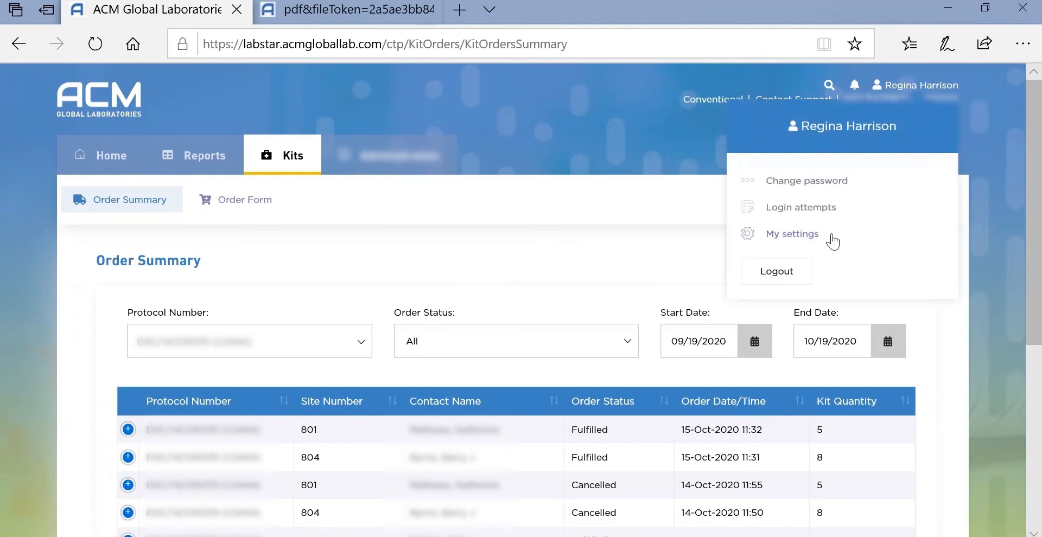
{"action": "left_click", "coordinate": [801, 233]}
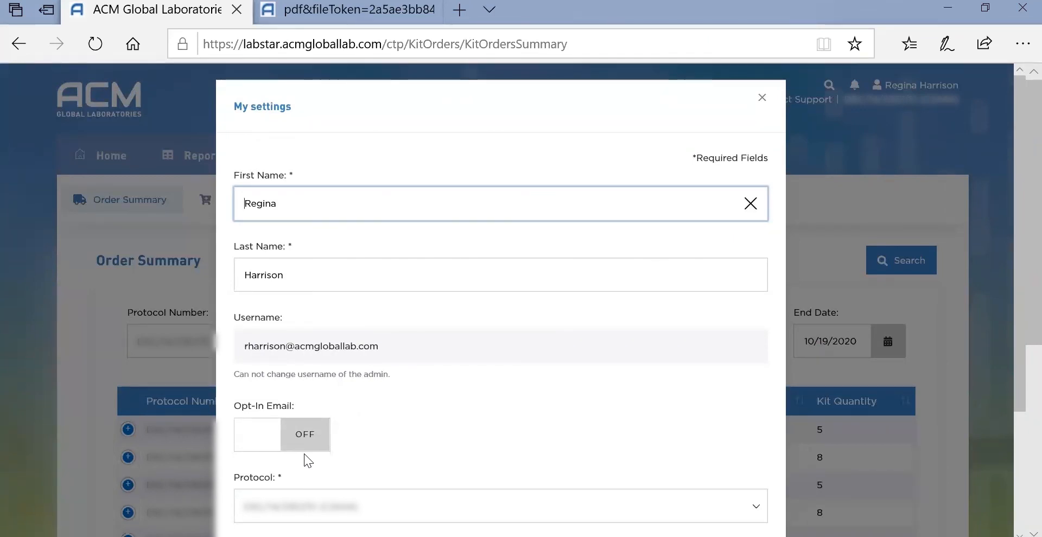
{"action": "left_click", "coordinate": [301, 450]}
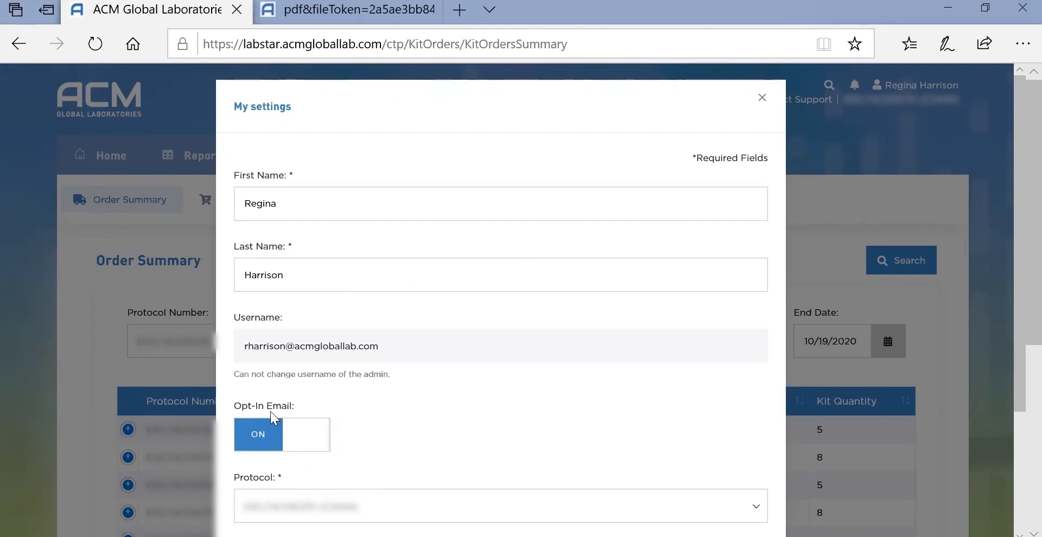
{"action": "left_click", "coordinate": [270, 434]}
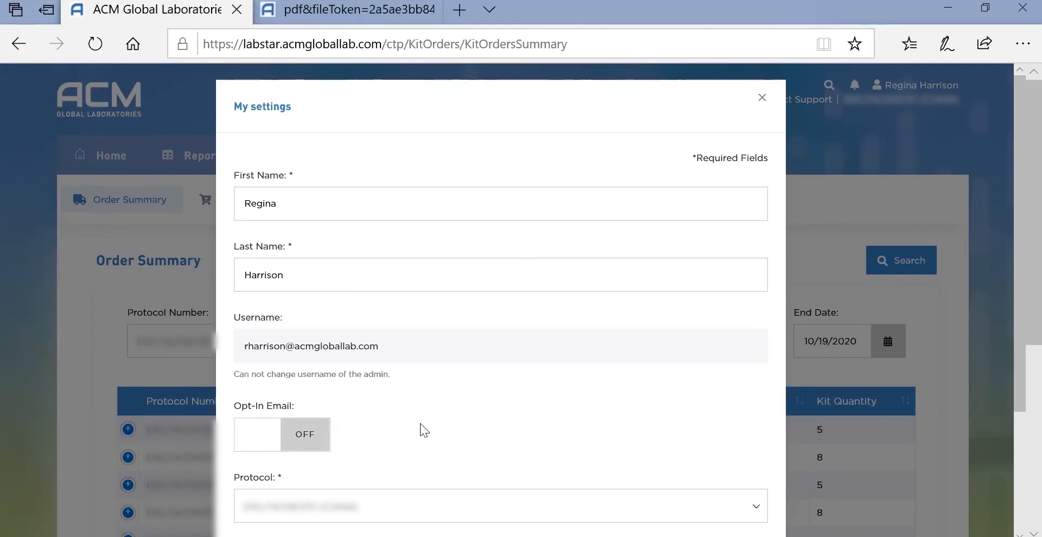
{"action": "left_click", "coordinate": [852, 120]}
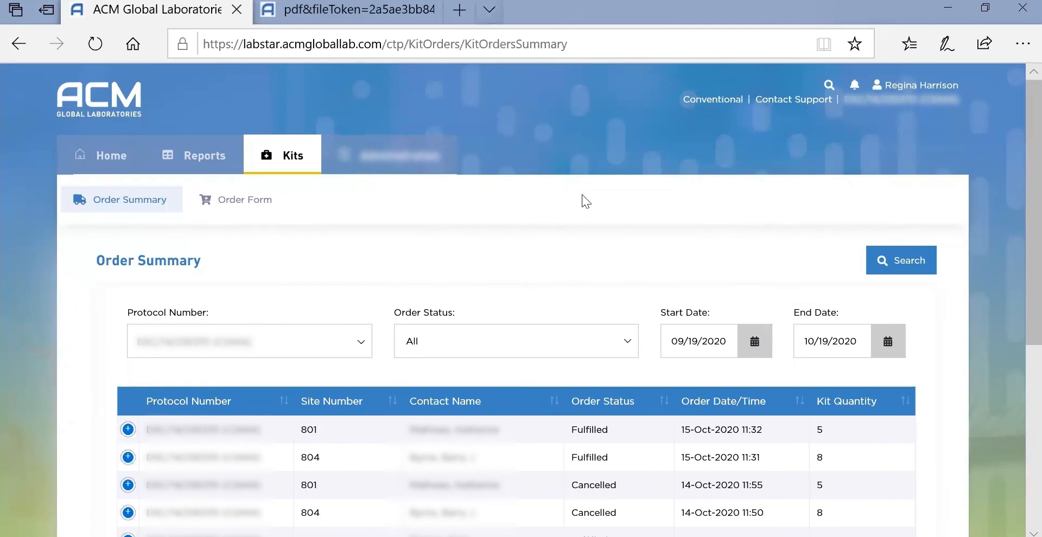
{"action": "left_click", "coordinate": [86, 168]}
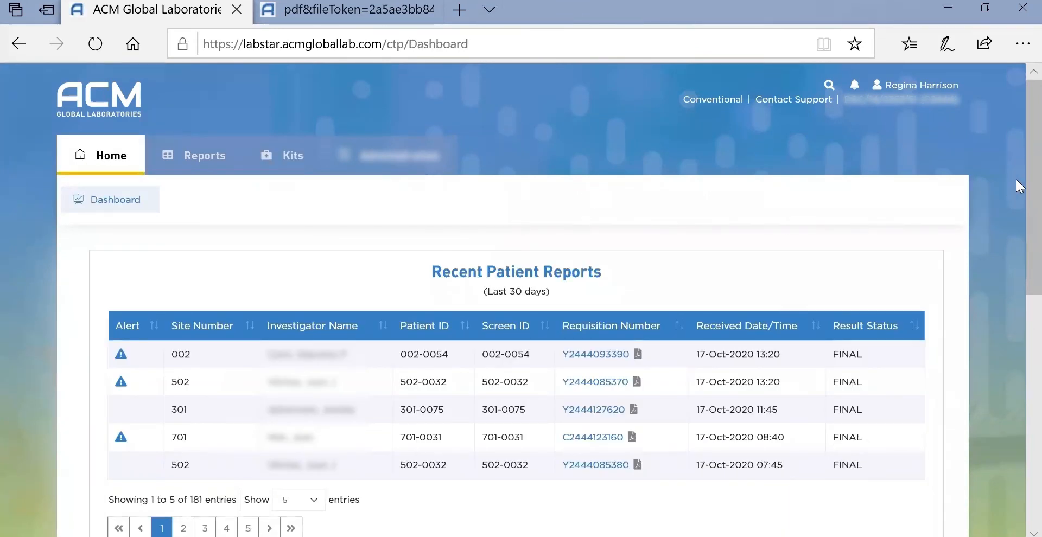
Run the Enrollment Detail Report for received dates 05/16/2019 to 10/17/2020.
{"action": "scroll", "coordinate": [1015, 208], "scroll_direction": "down", "scroll_amount": 1}
{"action": "left_click_drag", "start_coordinate": [1033, 227], "coordinate": [1032, 240]}
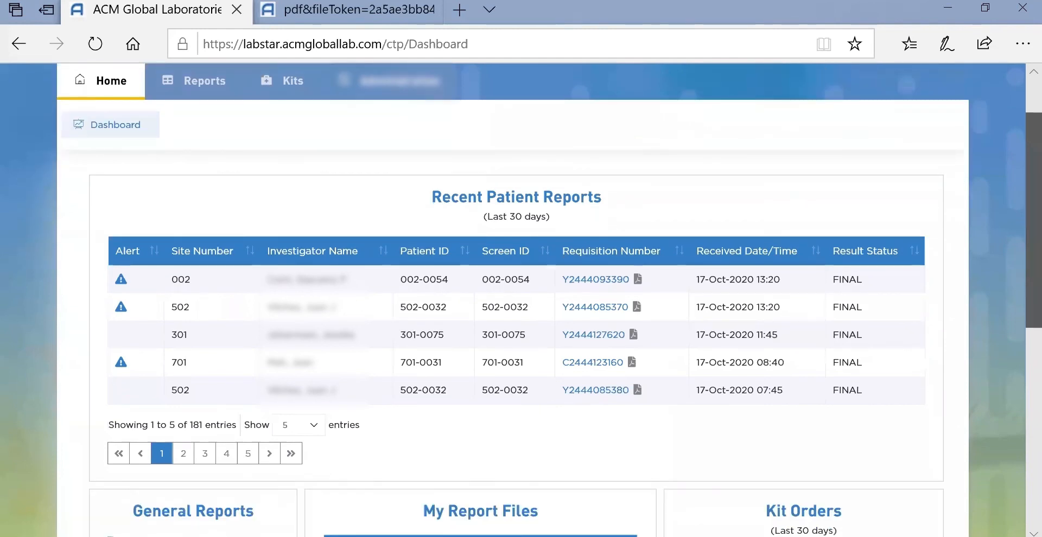
{"action": "scroll", "coordinate": [158, 380], "scroll_direction": "down", "scroll_amount": 2}
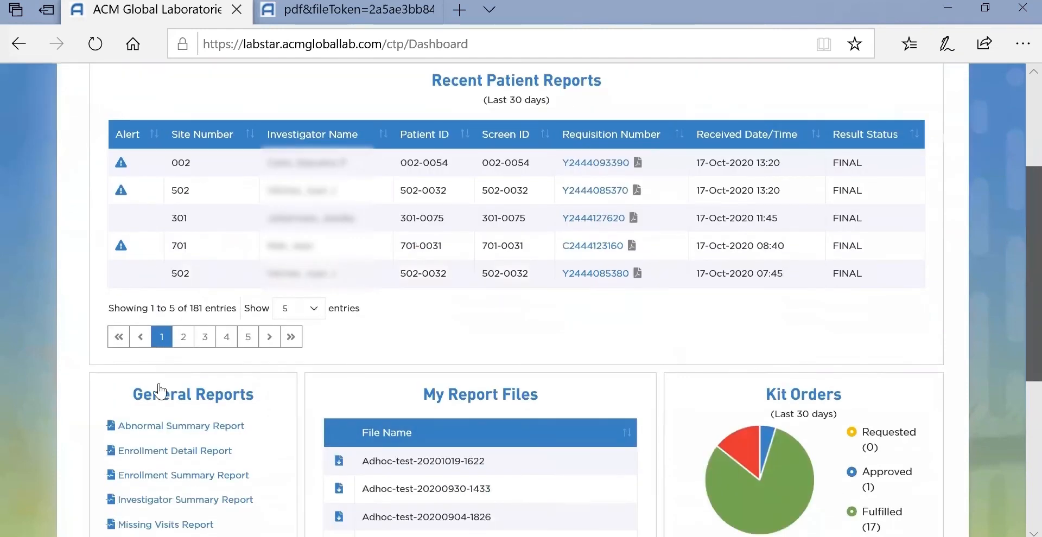
{"action": "scroll", "coordinate": [159, 387], "scroll_direction": "down", "scroll_amount": 1}
{"action": "left_click", "coordinate": [158, 390]}
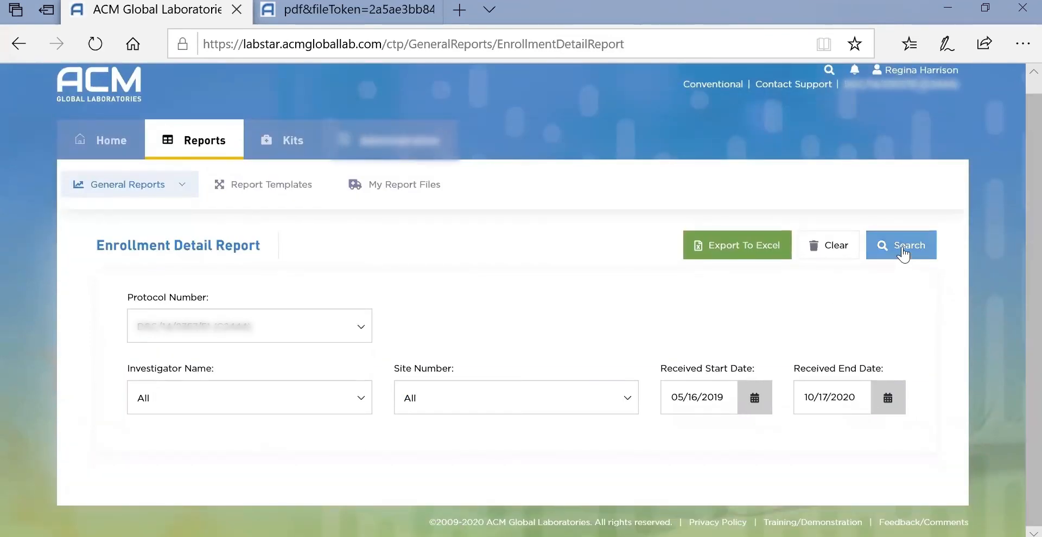
{"action": "left_click", "coordinate": [909, 247]}
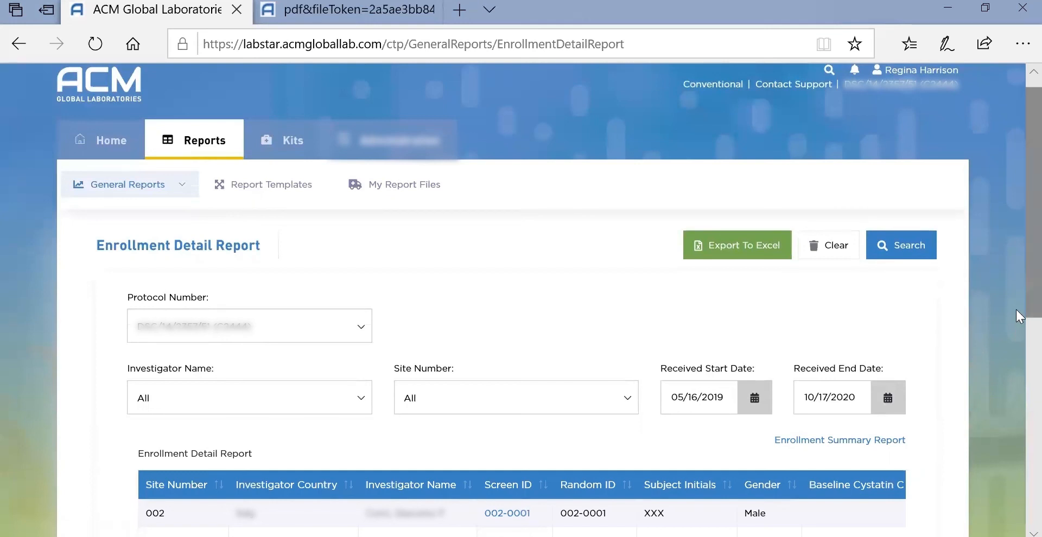
{"action": "scroll", "coordinate": [1015, 312], "scroll_direction": "down", "scroll_amount": 2}
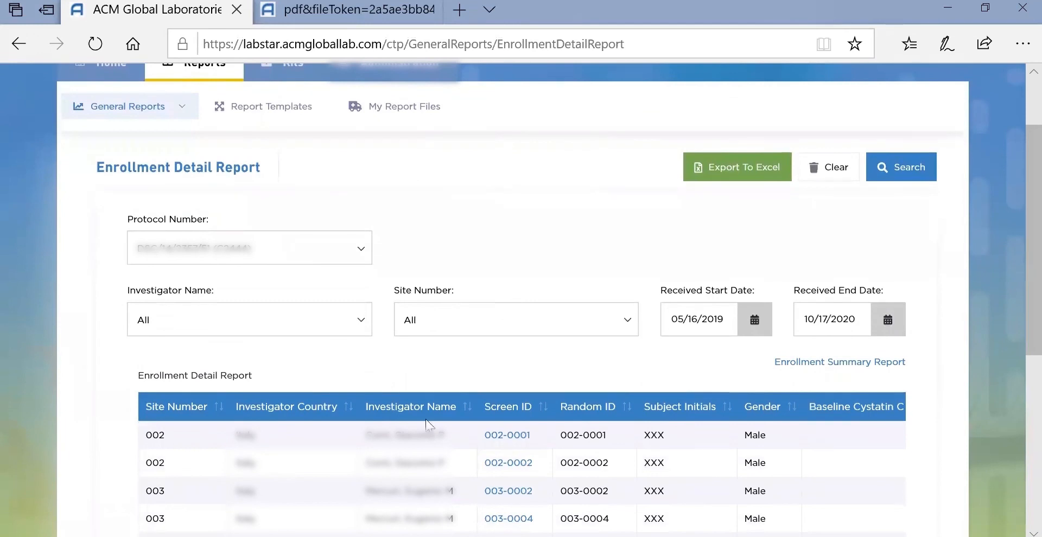
{"action": "left_click", "coordinate": [499, 437]}
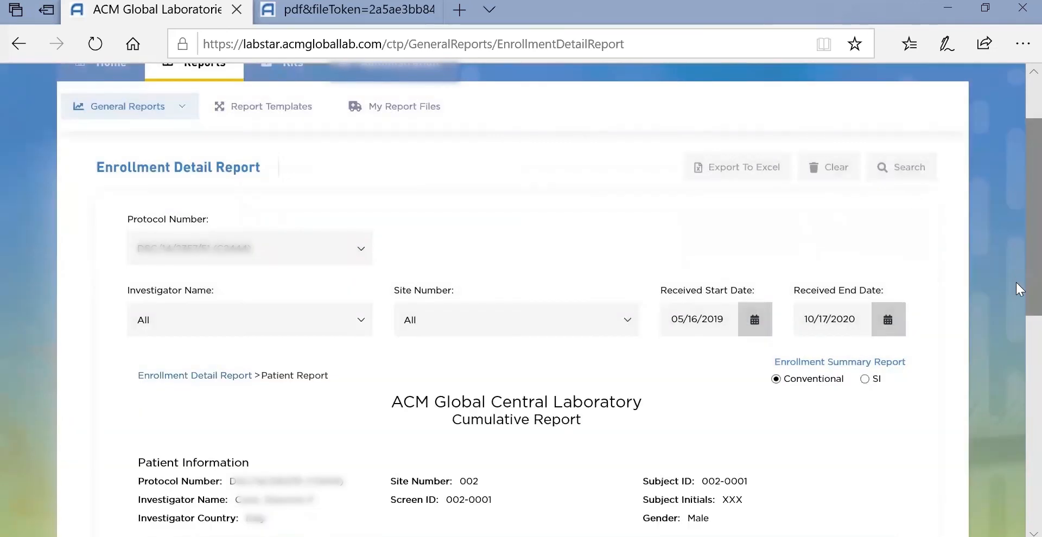
{"action": "left_click_drag", "start_coordinate": [1026, 282], "coordinate": [1026, 301]}
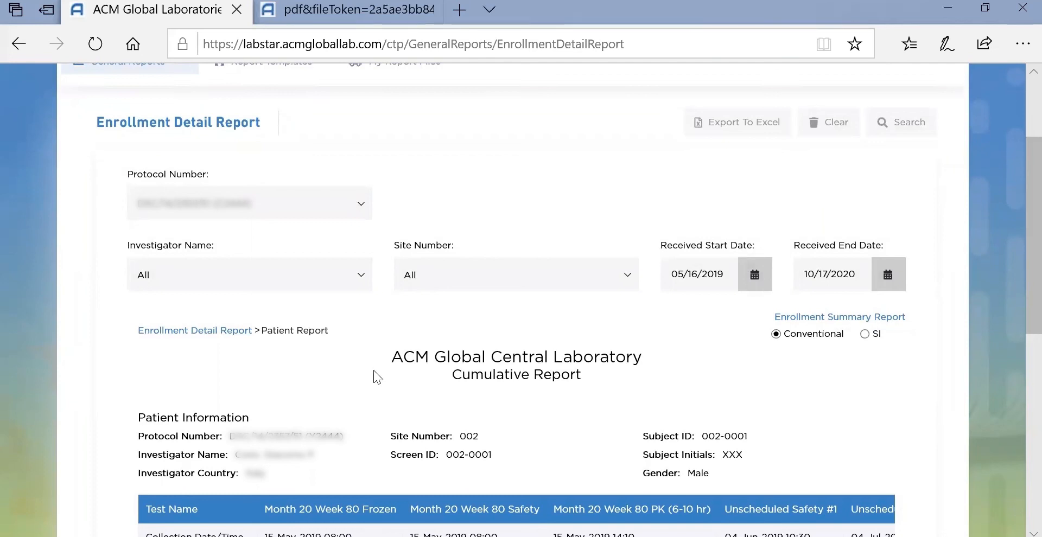
{"action": "left_click", "coordinate": [200, 337]}
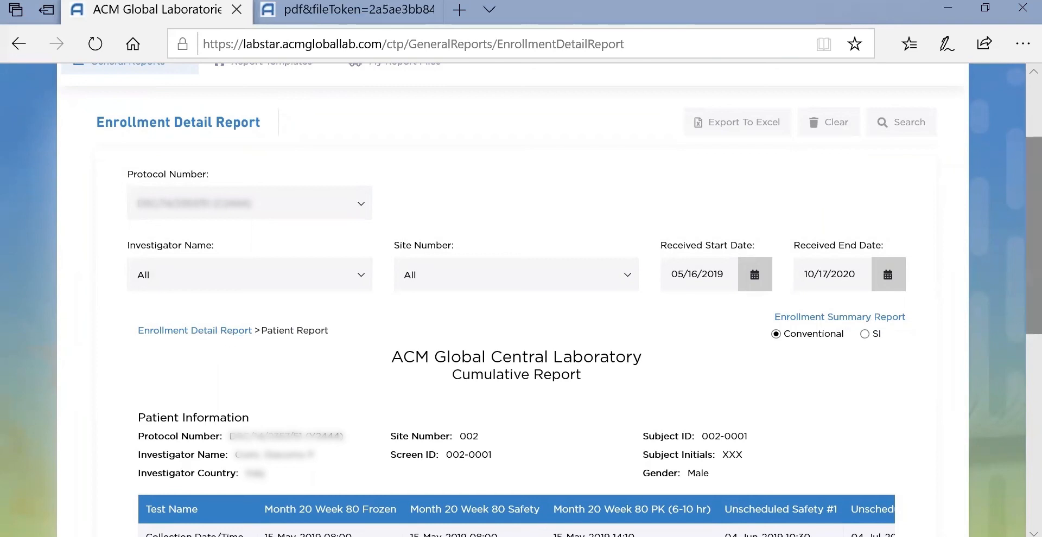
{"action": "scroll", "coordinate": [1016, 350], "scroll_direction": "down", "scroll_amount": 3}
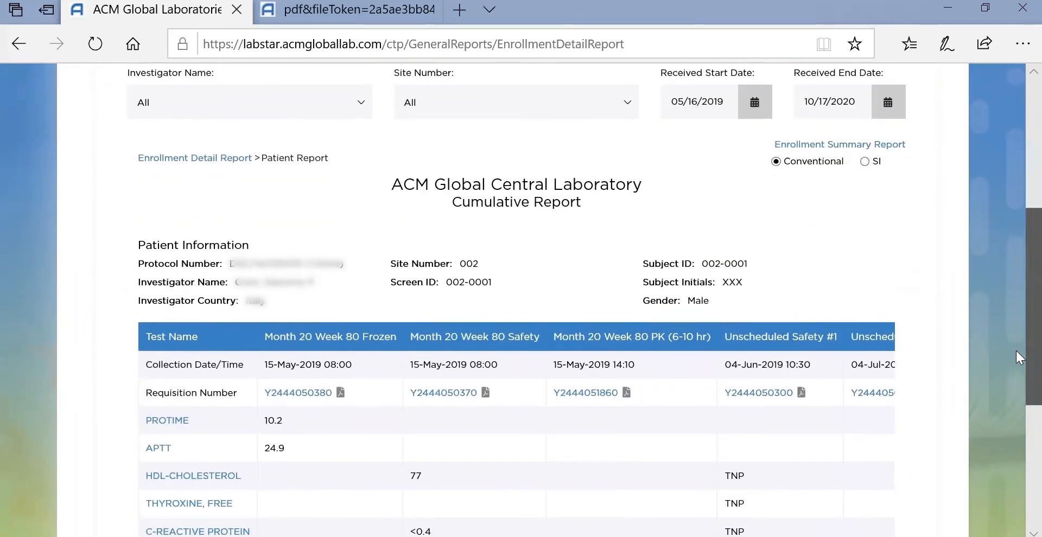
{"action": "left_click", "coordinate": [290, 386]}
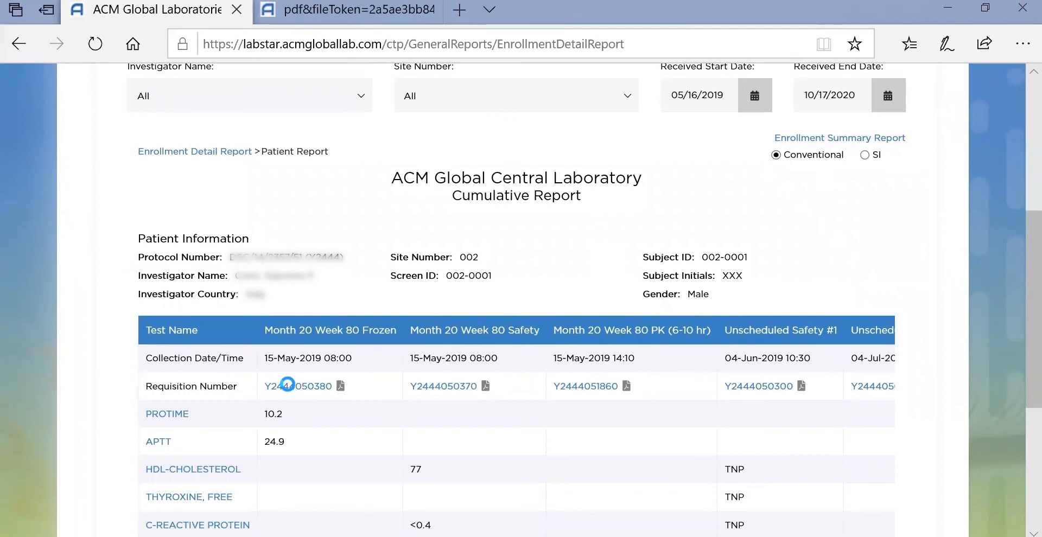